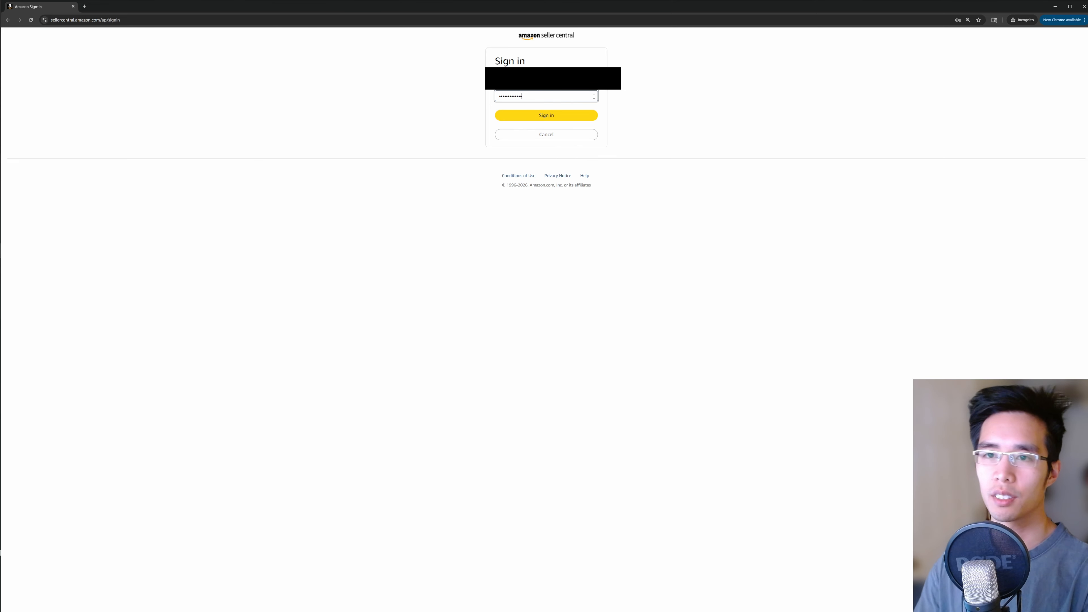
Step: Sign in to Seller Central, enter the two-step verification code, and select the United States account
left_click(543, 116)
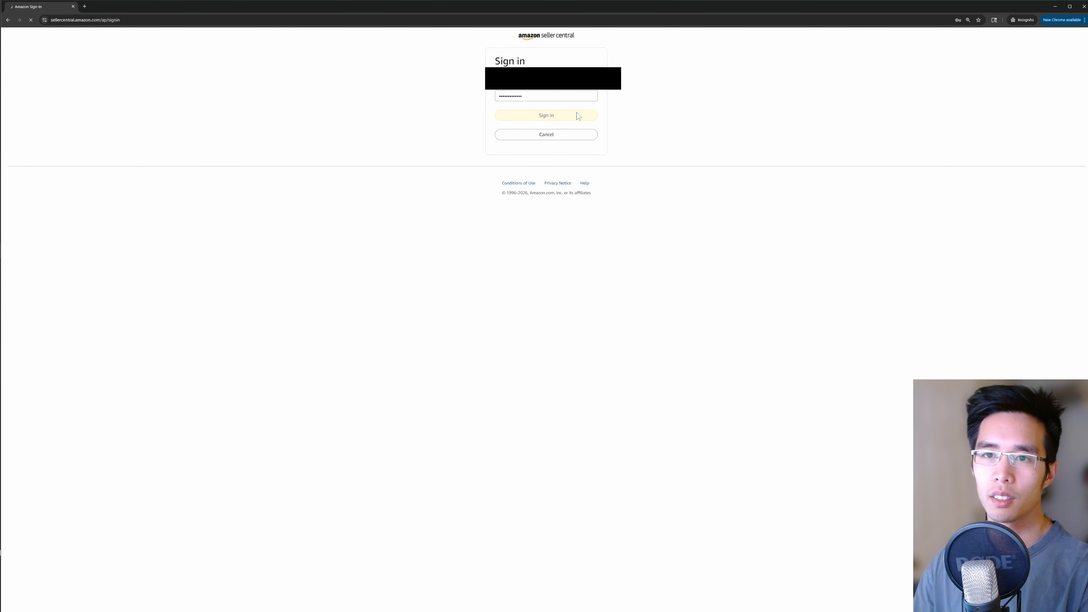
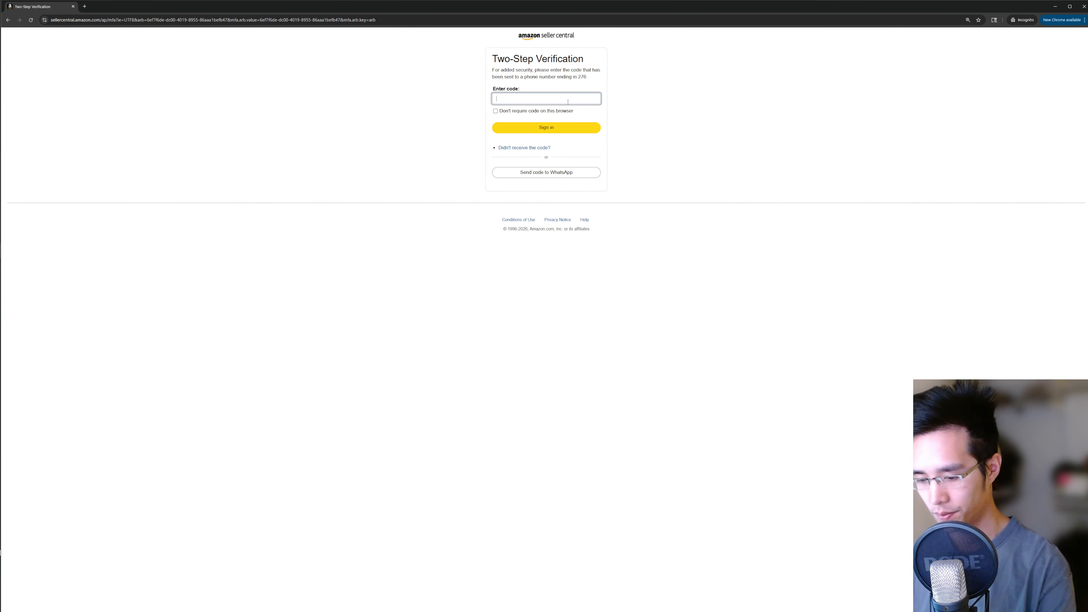
left_click(543, 130)
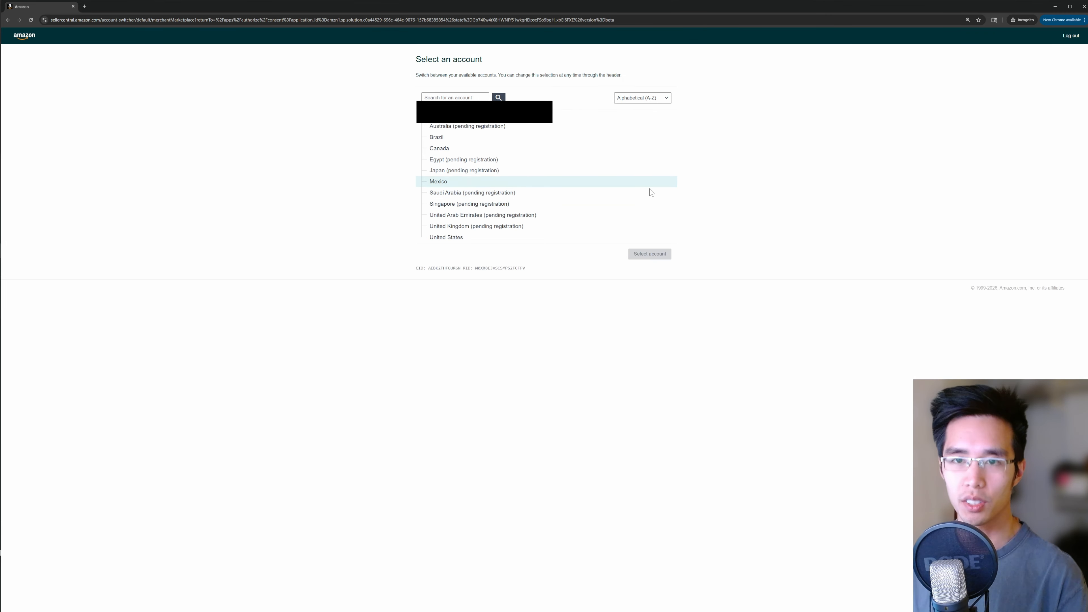
left_click(493, 238)
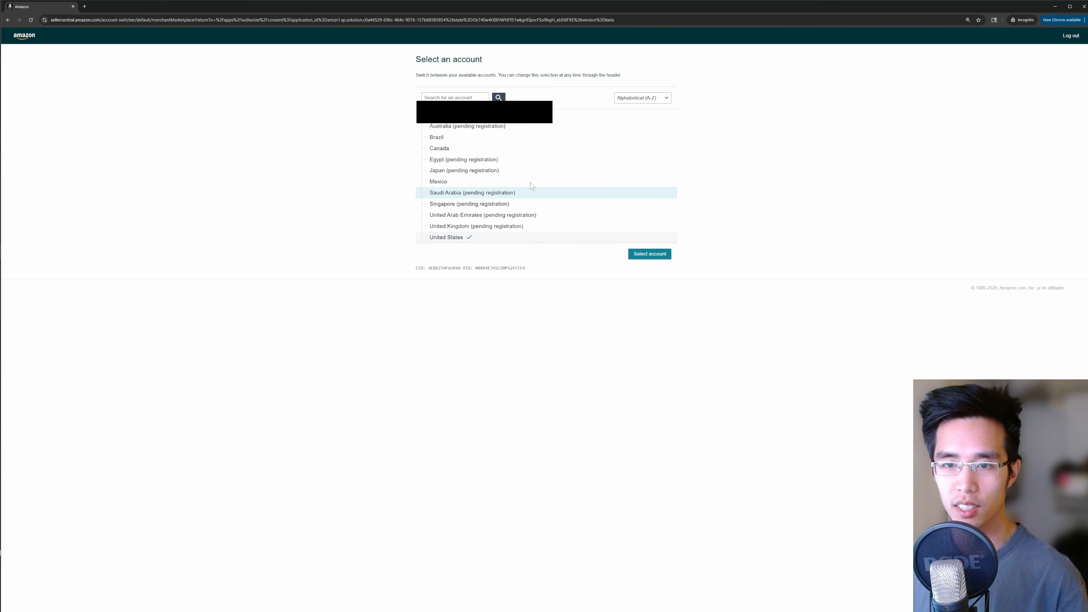
left_click(655, 256)
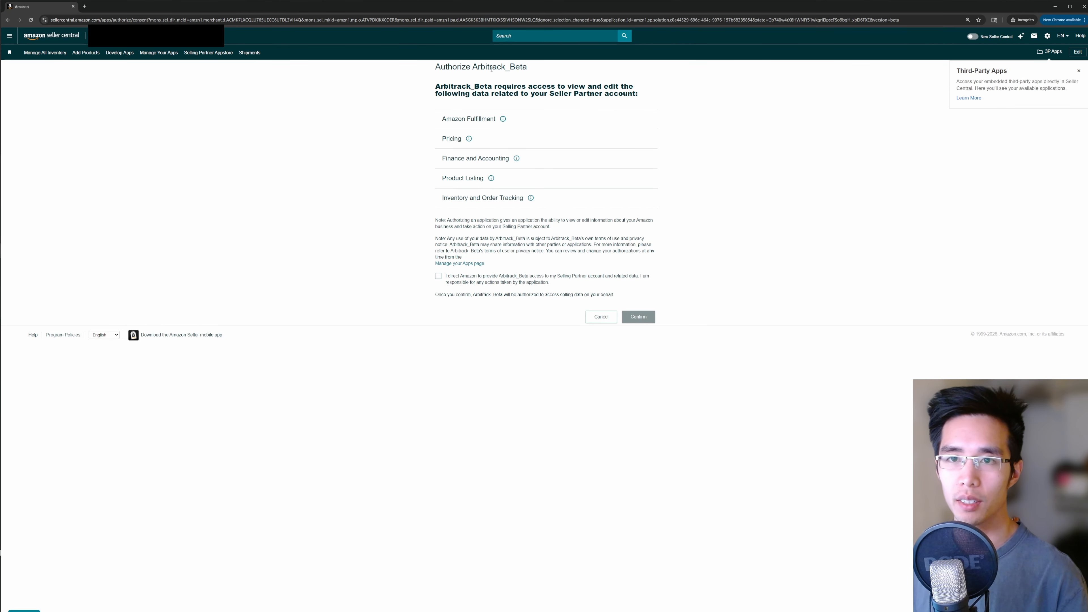
Step: Dismiss the third-party apps notice and authorize Arbitrack_Beta to access the seller data
left_click_drag(473, 67, 523, 67)
left_click(516, 72)
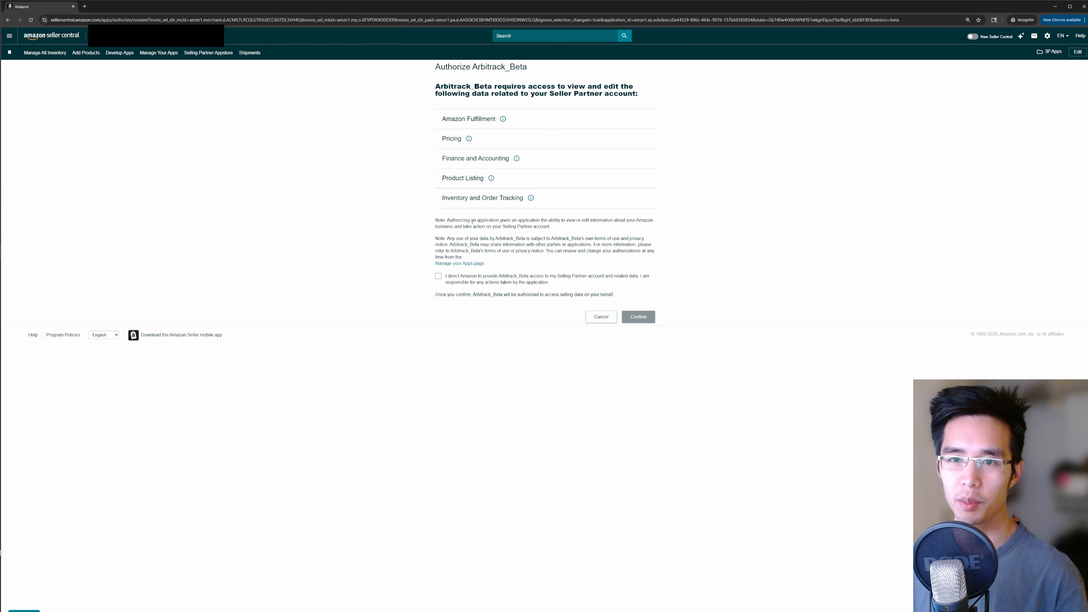
left_click(439, 277)
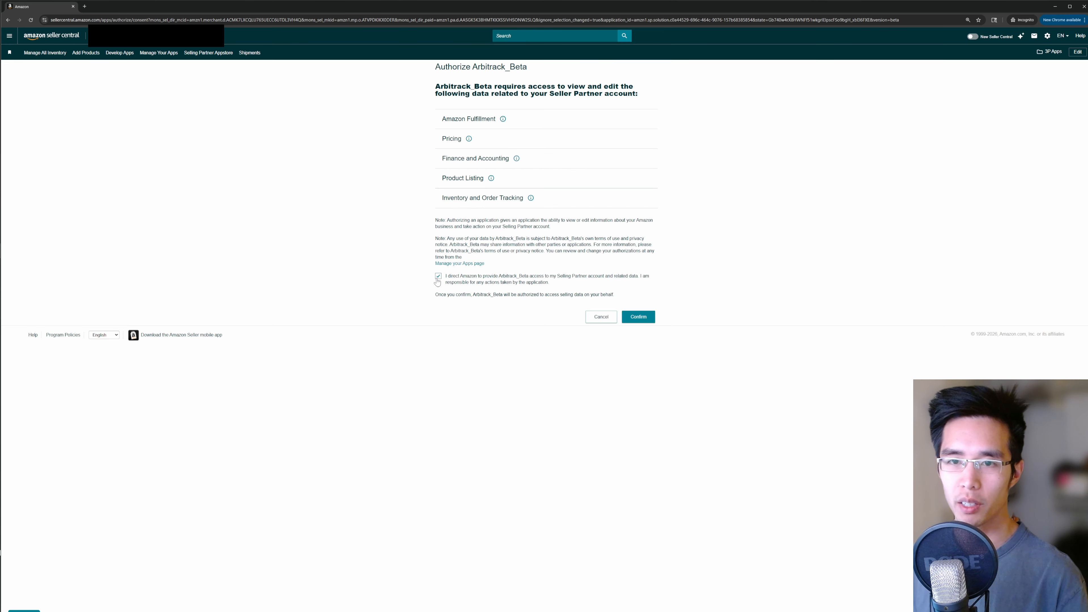
left_click(643, 319)
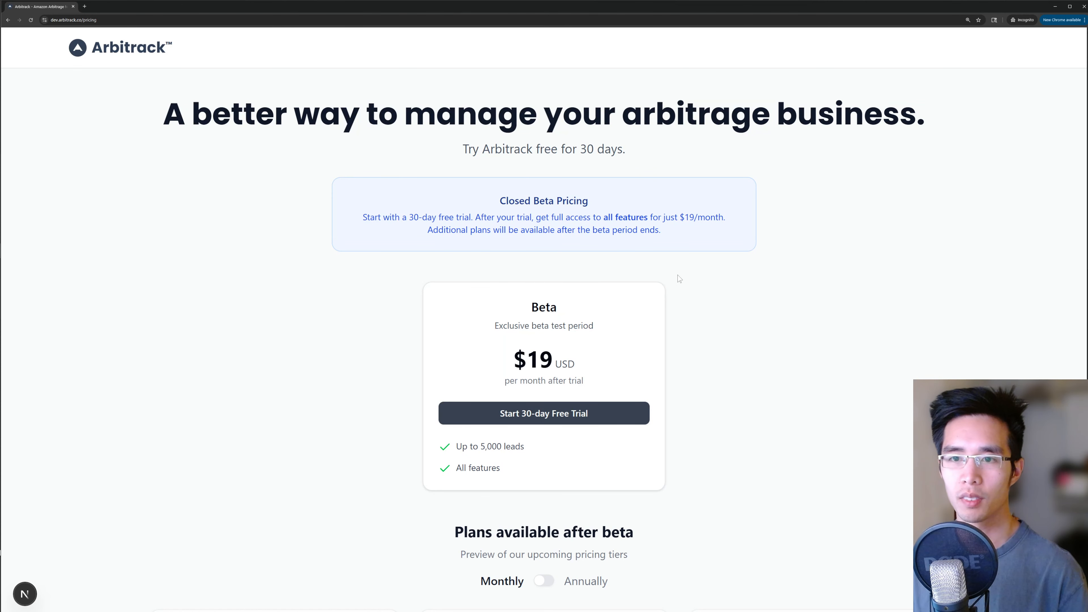
Step: Start the 30-day free trial of the $19/month Beta plan
scroll(689, 270, "down", 1)
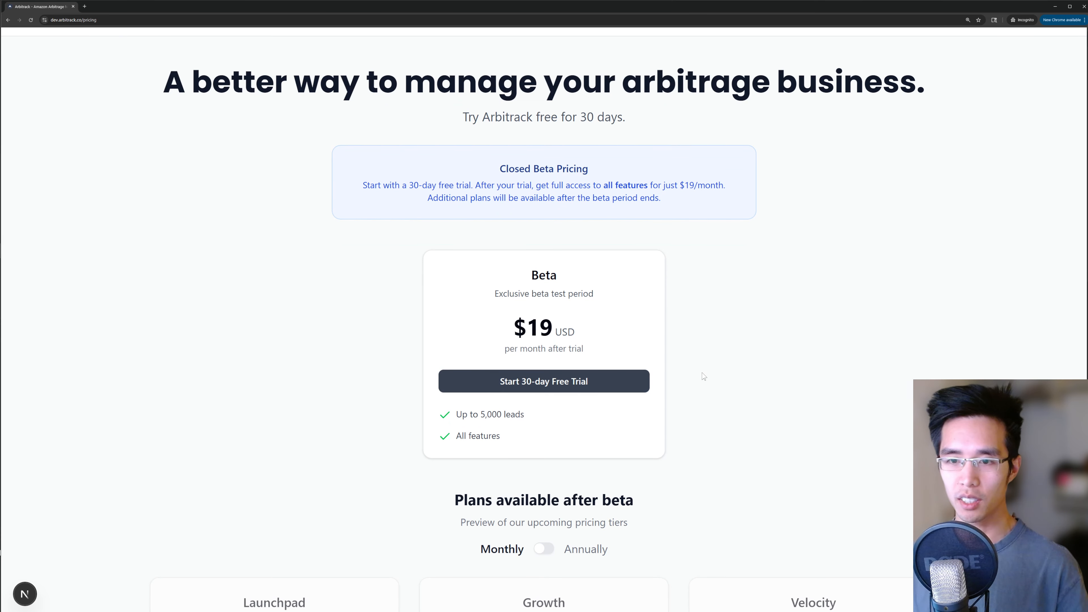
scroll(696, 354, "down", 1)
scroll(699, 355, "up", 2)
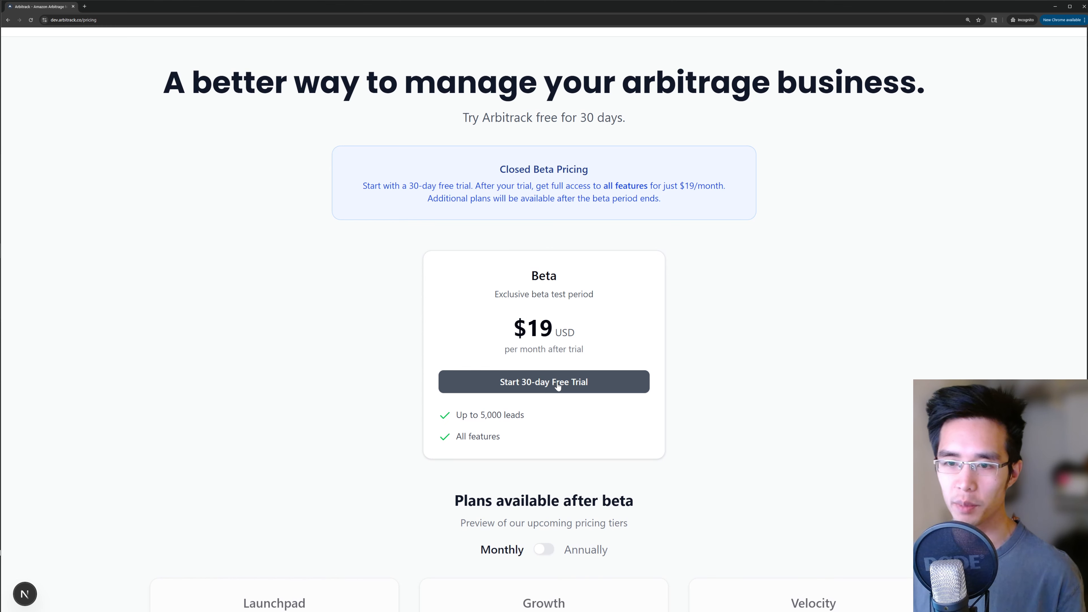
left_click(557, 385)
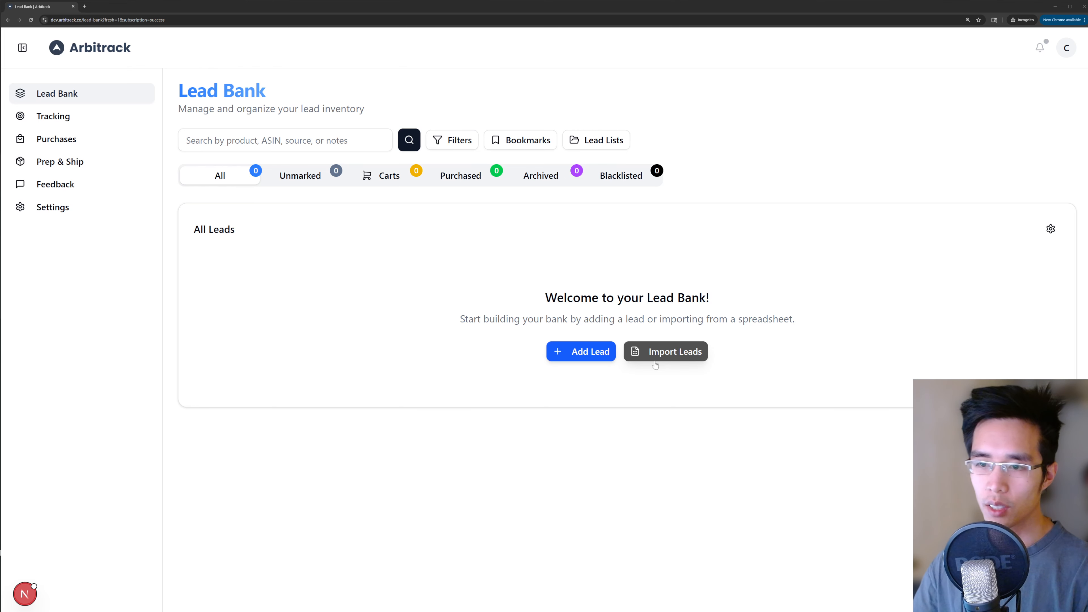
Step: Begin a lead import from the empty Lead Bank to reach the Upload File step
left_click(664, 357)
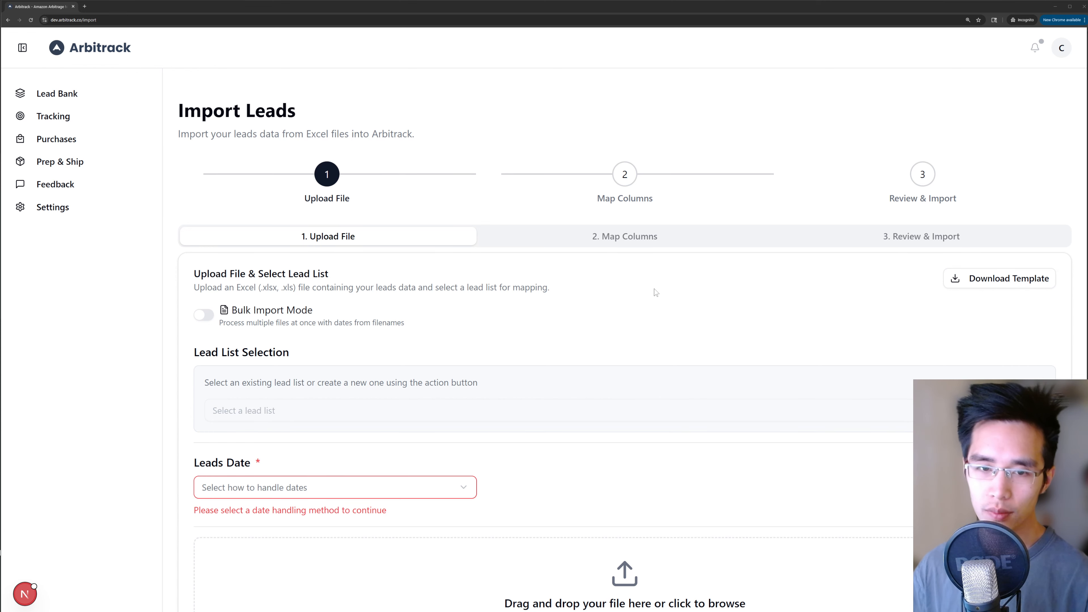
scroll(654, 292, "down", 1)
scroll(654, 292, "up", 1)
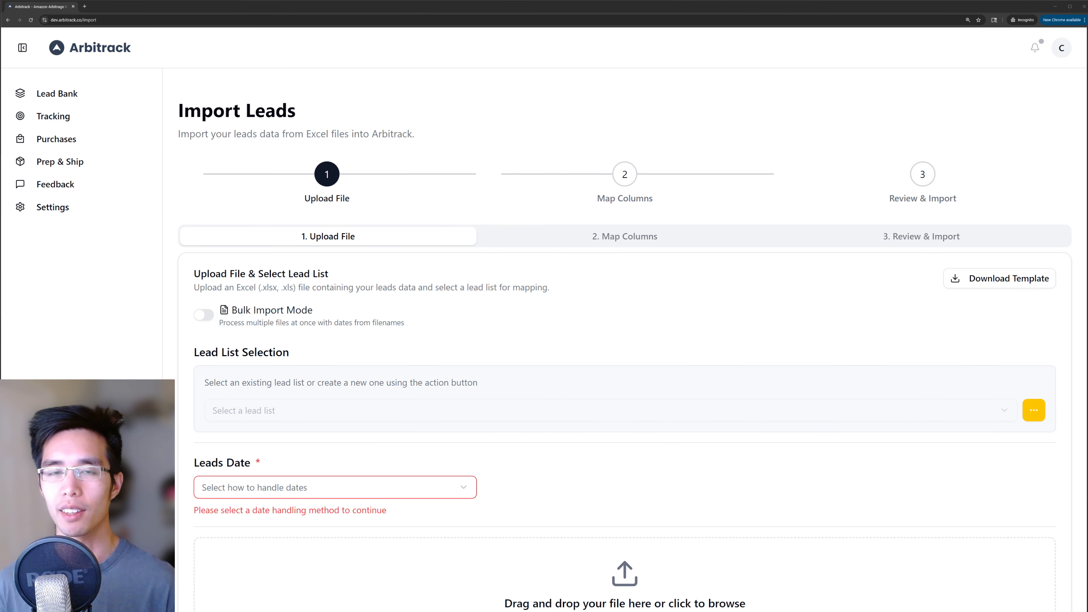
scroll(626, 338, "down", 1)
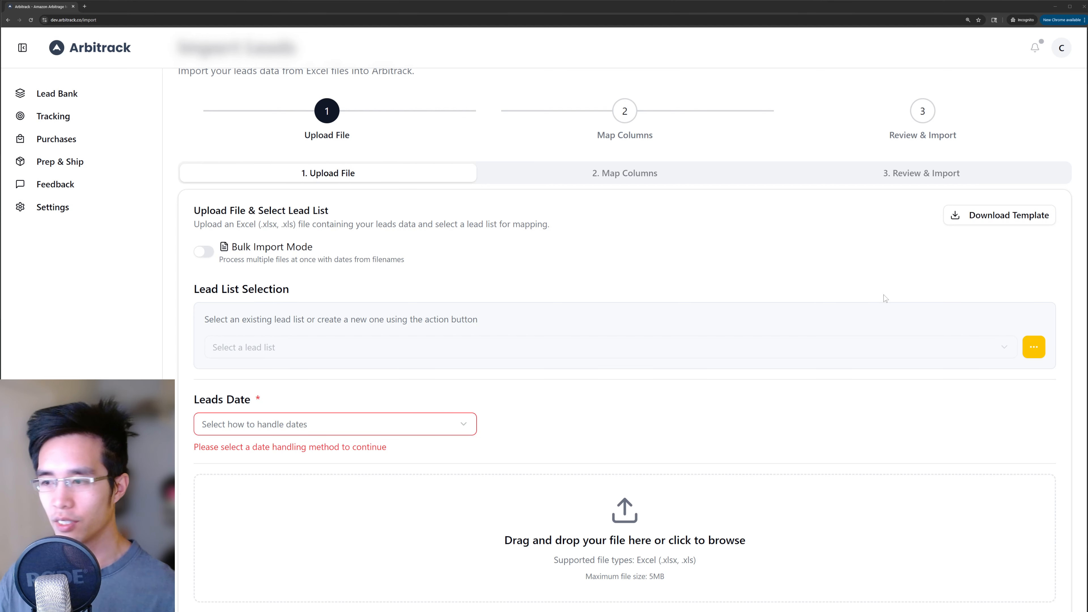
Step: Create a lead list named 'Superman Leads' and select it for this import
left_click(1034, 351)
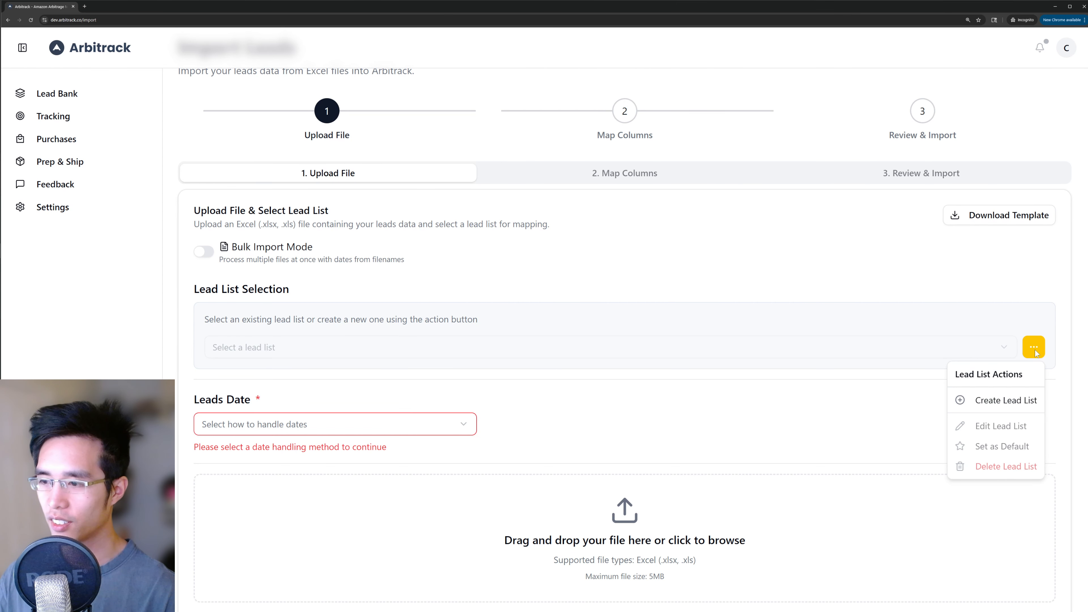
left_click(1002, 400)
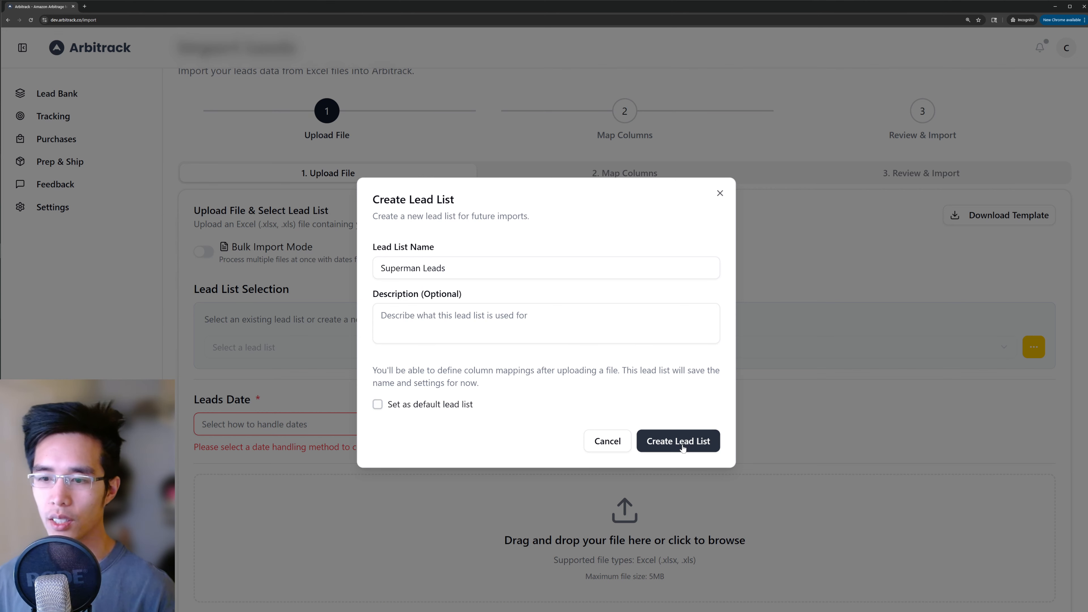
left_click(683, 447)
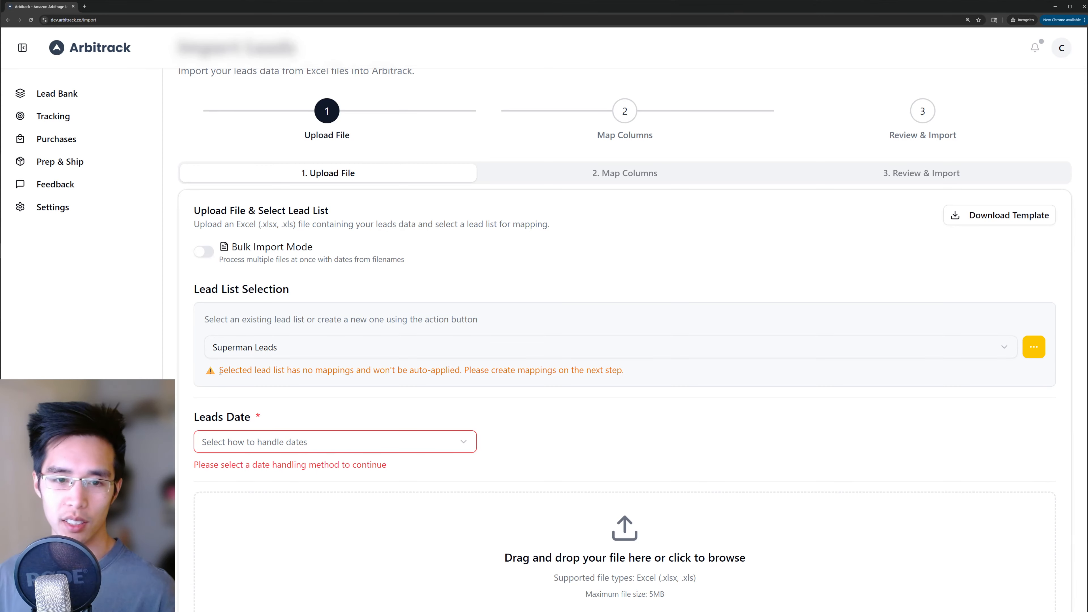
left_click_drag(220, 371, 483, 371)
left_click(486, 374)
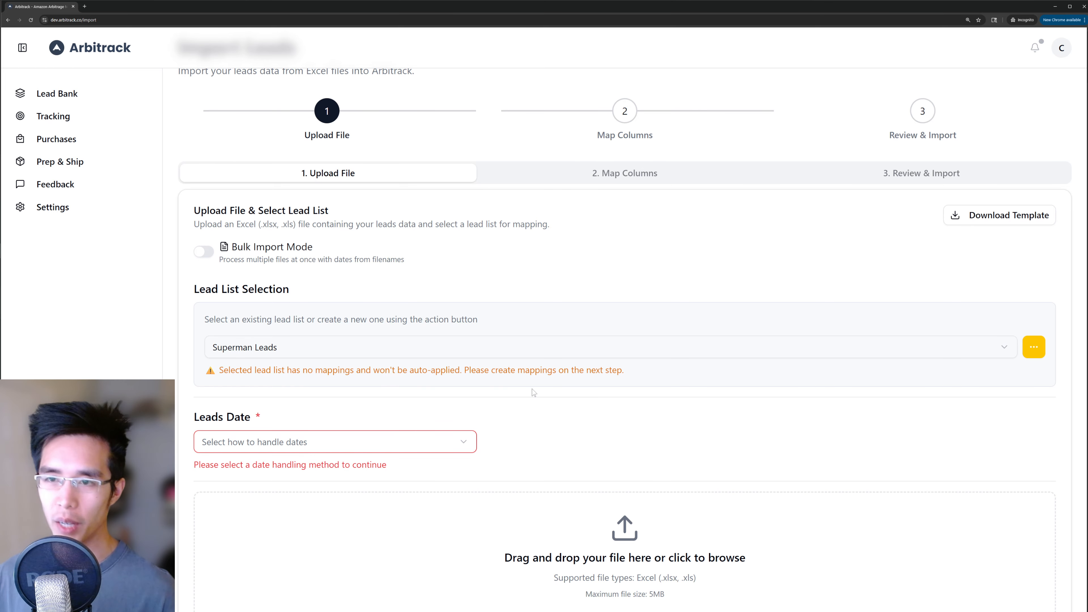
scroll(531, 387, "down", 2)
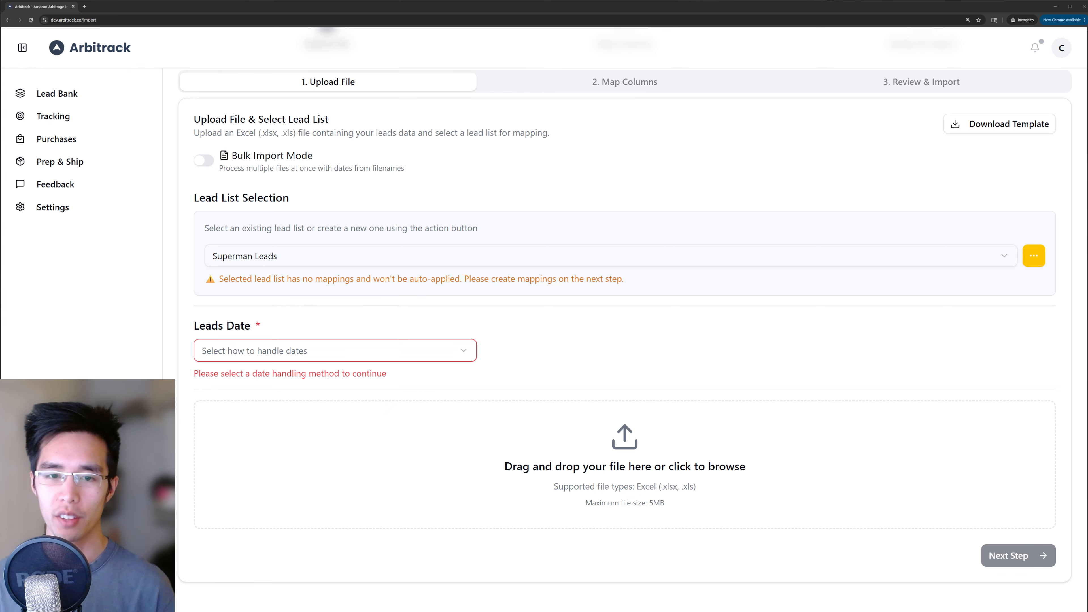
Step: Set the Leads Date option to Extract date from file data, after briefly trying a manual date
left_click(429, 354)
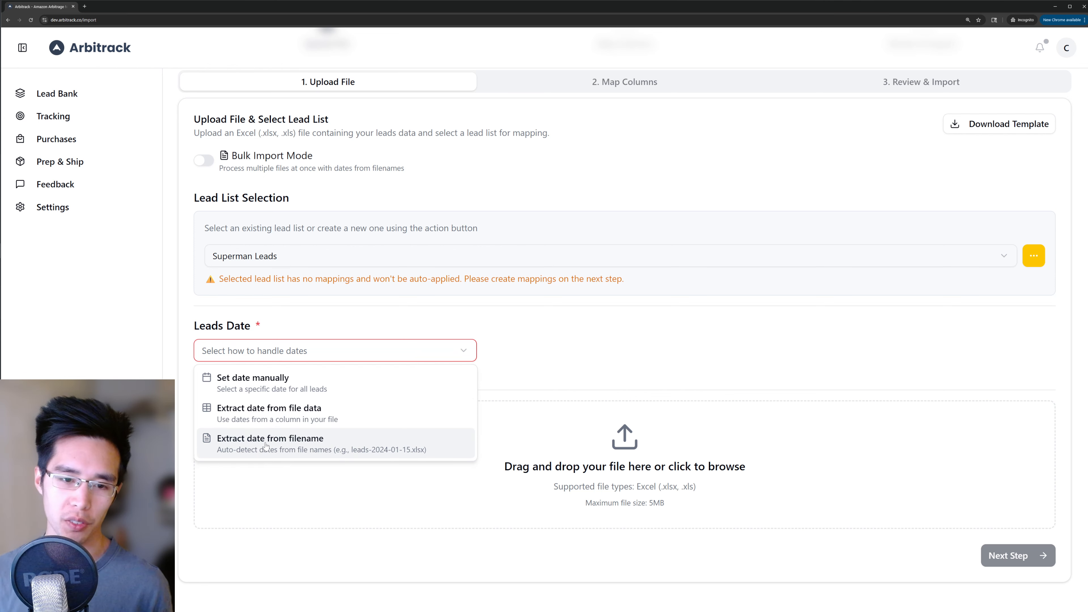
left_click(257, 380)
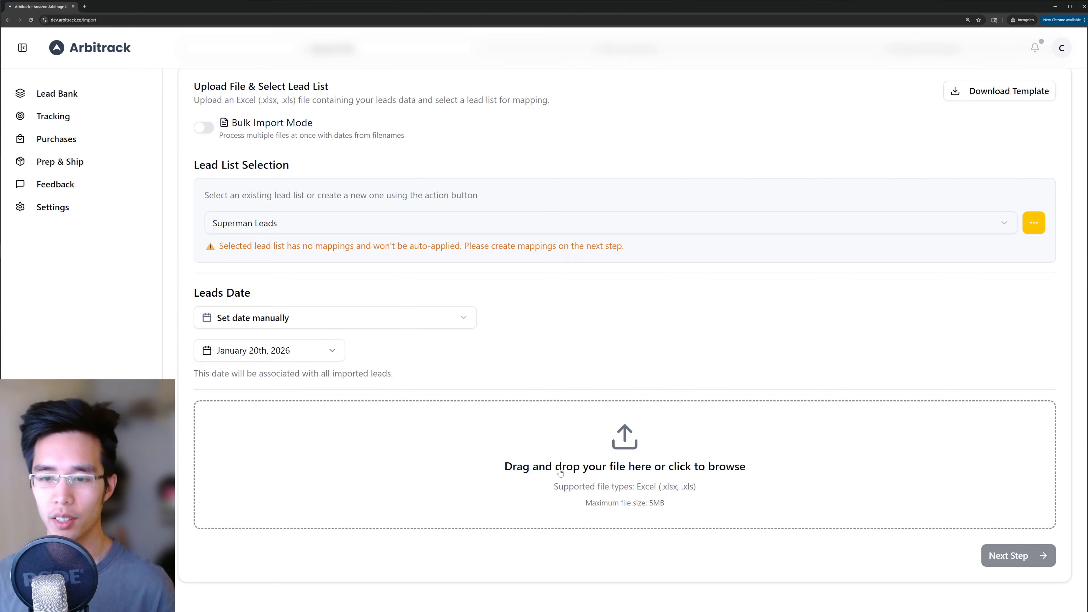
left_click(330, 351)
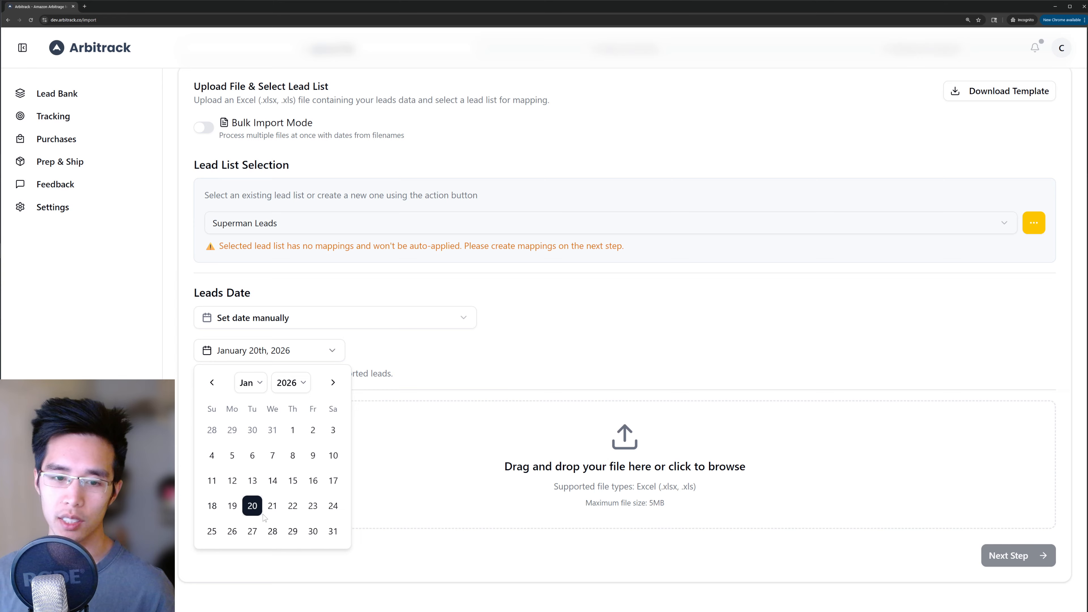
left_click(427, 366)
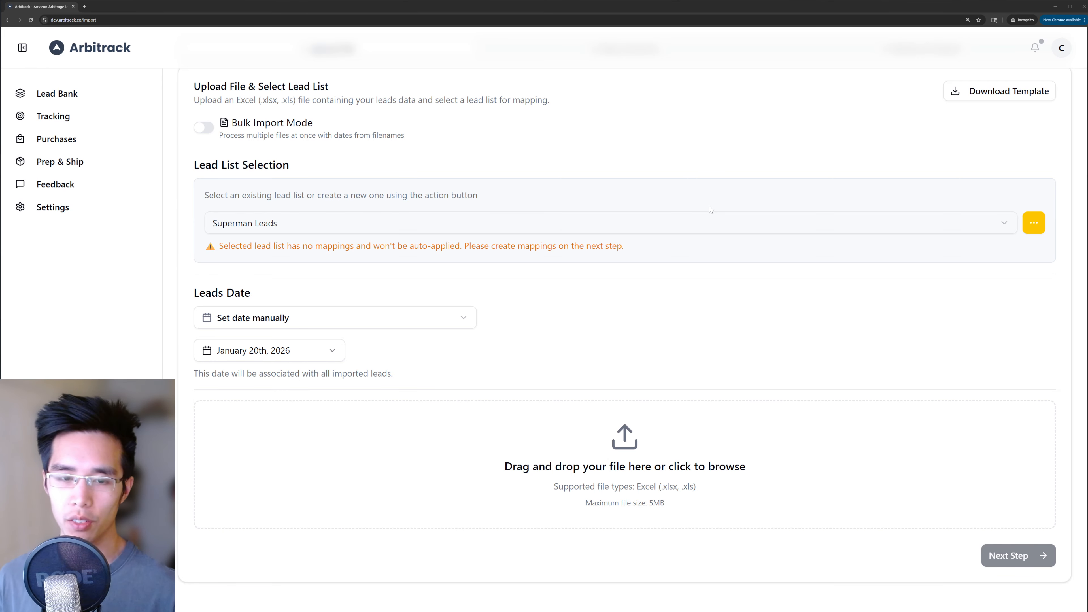
left_click(299, 317)
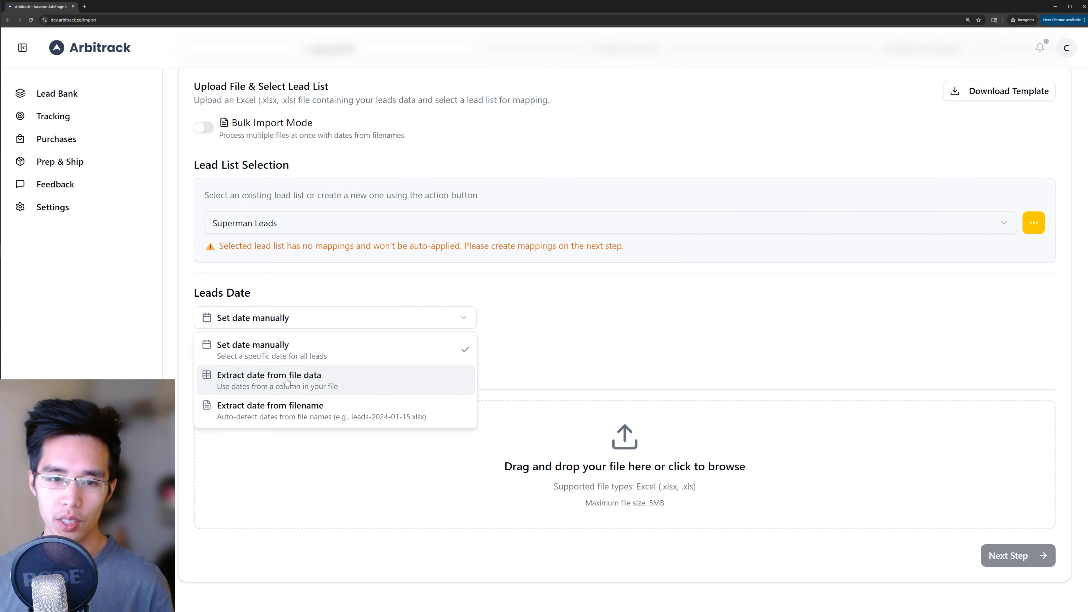
left_click(286, 382)
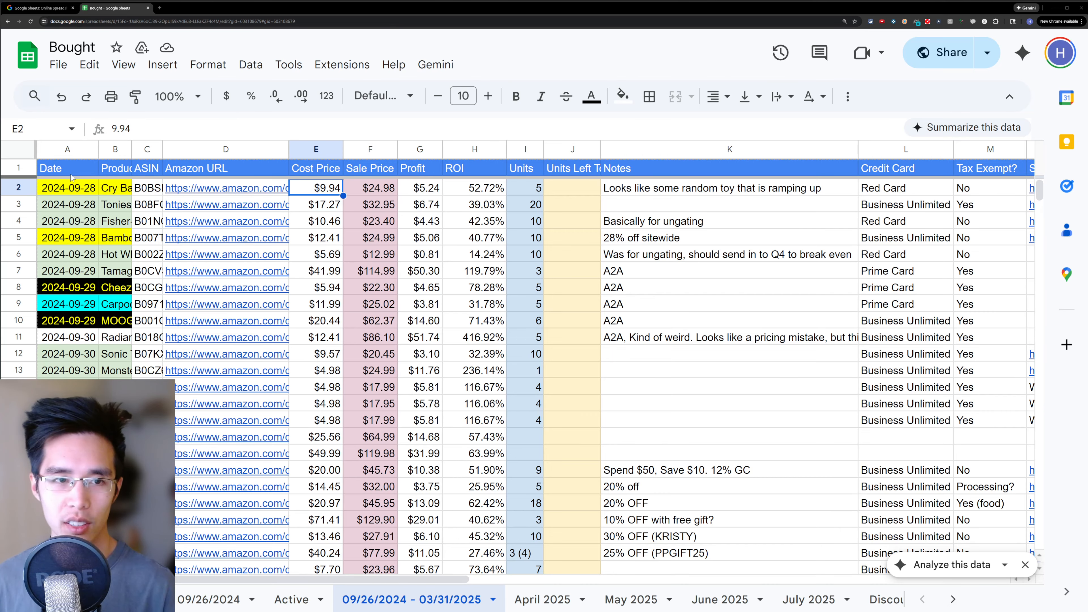
Step: Check the purchase dates in column A, cells A3, A11, A15, A17 and A19, of the Bought sheet
left_click(78, 157)
left_click(67, 197)
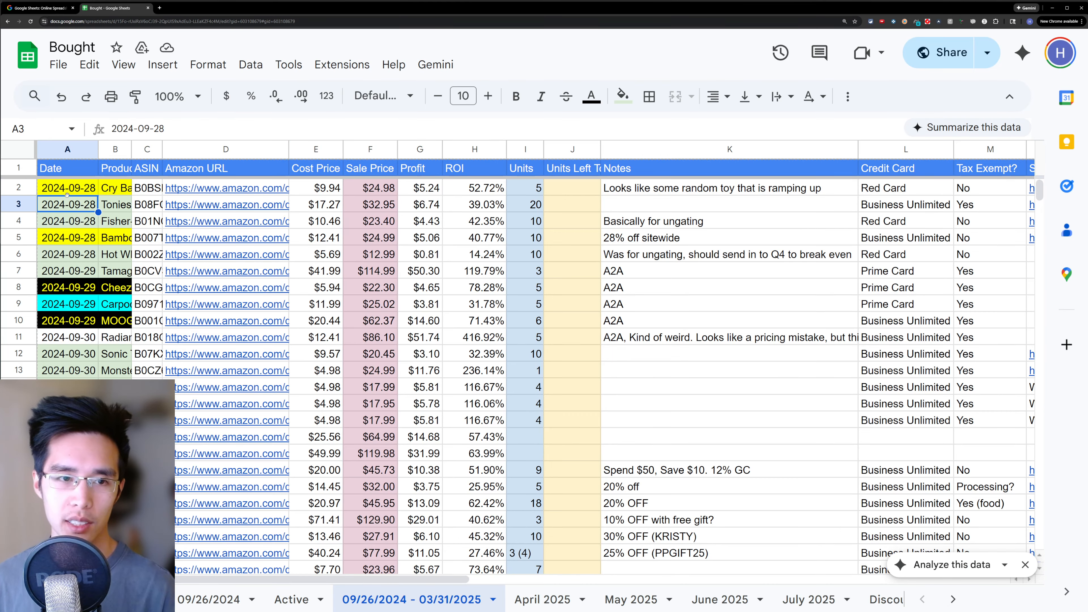
left_click(80, 338)
left_click(77, 404)
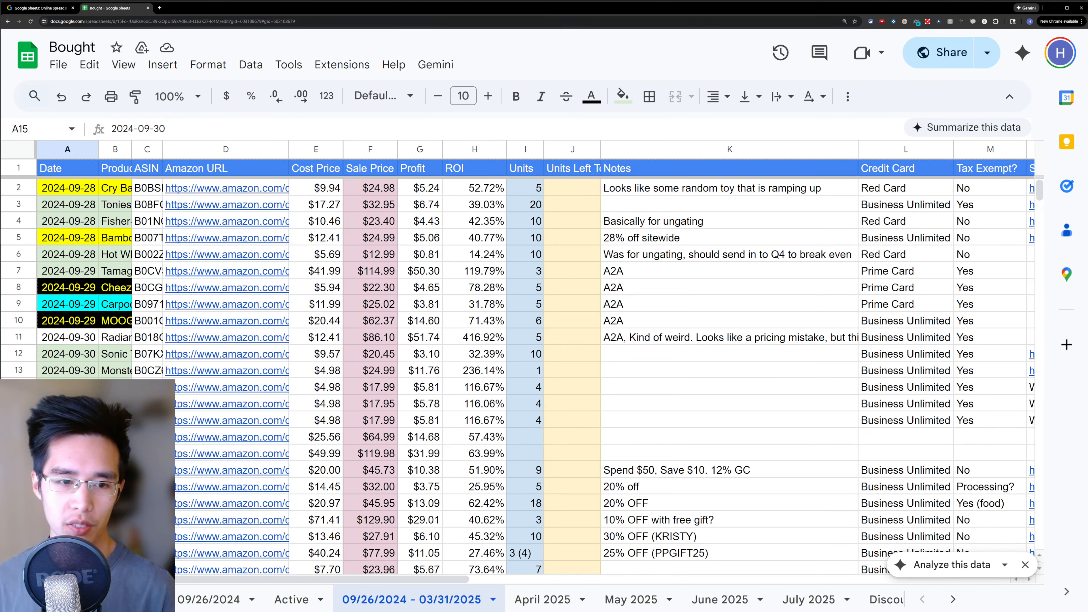
left_click(76, 437)
left_click(77, 470)
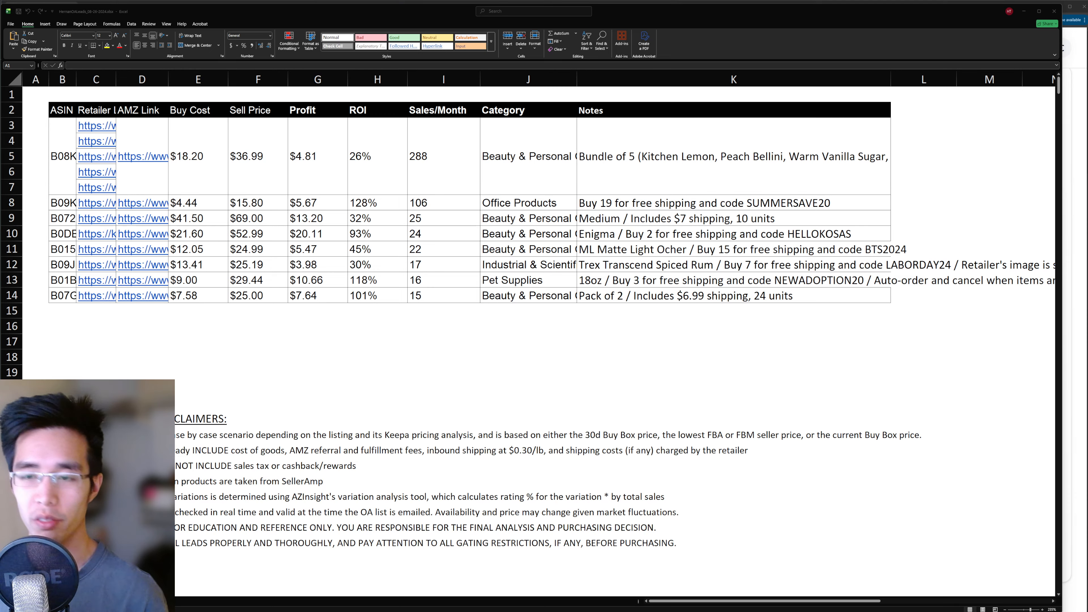
Step: Drag HernanOALeads_08-27-2024.xlsx from Excel onto Arbitrack's import upload area
left_click(41, 112)
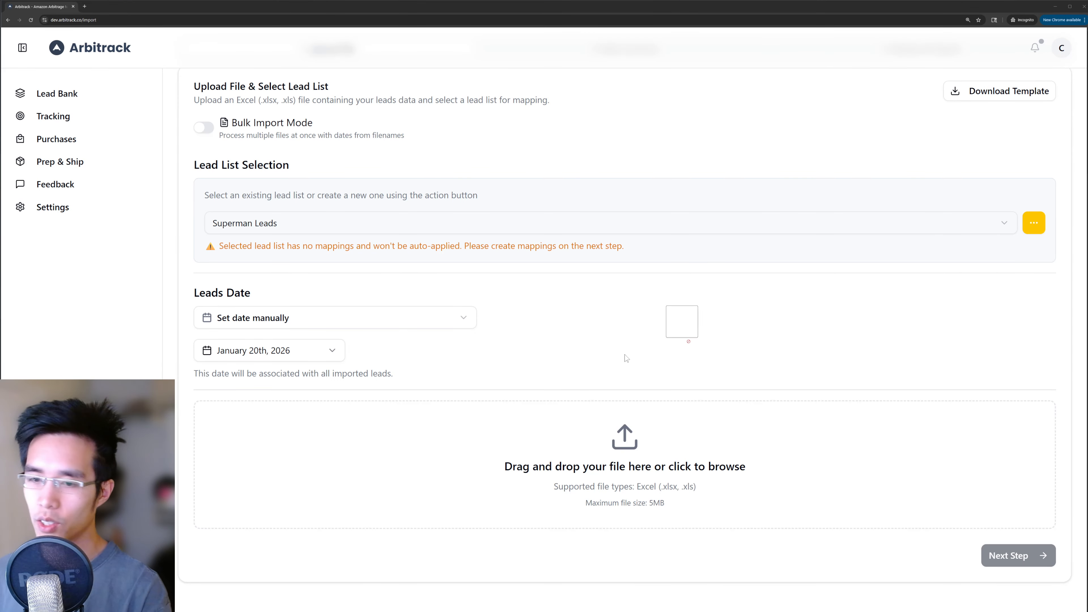
left_click_drag(682, 343, 521, 445)
Step: Set the leads date to August 27th, 2024 using the calendar
left_click(301, 338)
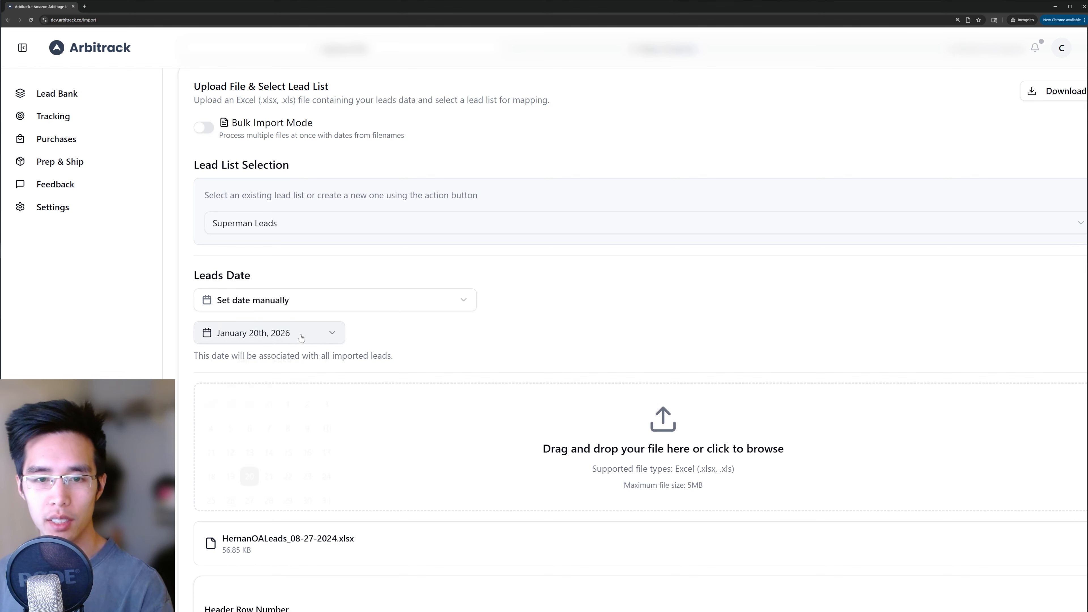
left_click(295, 365)
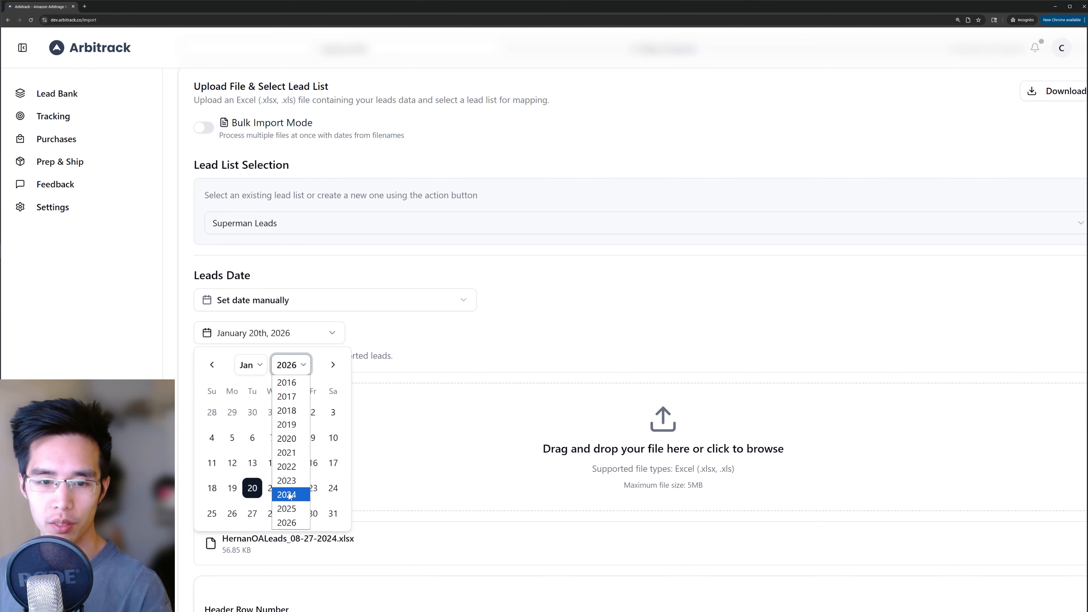
left_click(289, 495)
left_click(251, 365)
left_click(266, 480)
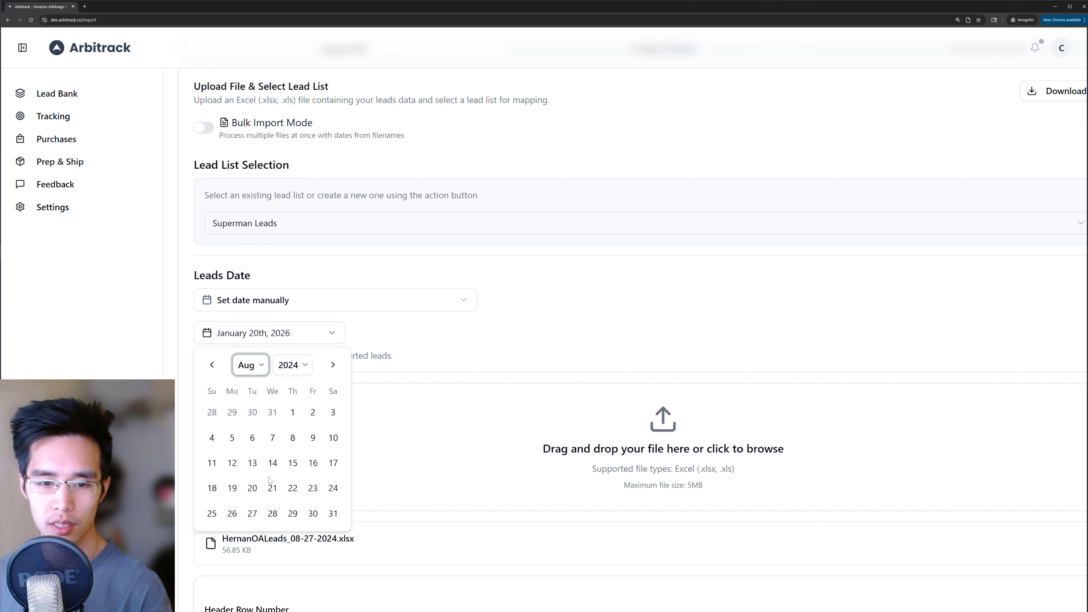
left_click(252, 514)
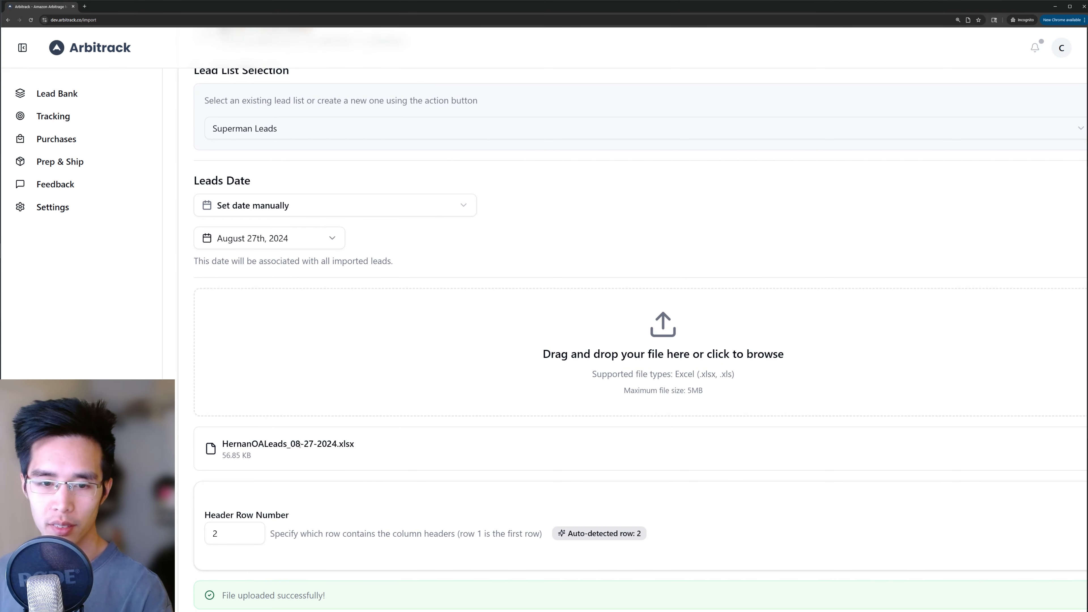
left_click_drag(224, 446, 337, 444)
left_click(433, 440)
Step: Keep header row number 2 and move on to the Map Columns step
scroll(432, 440, "down", 4)
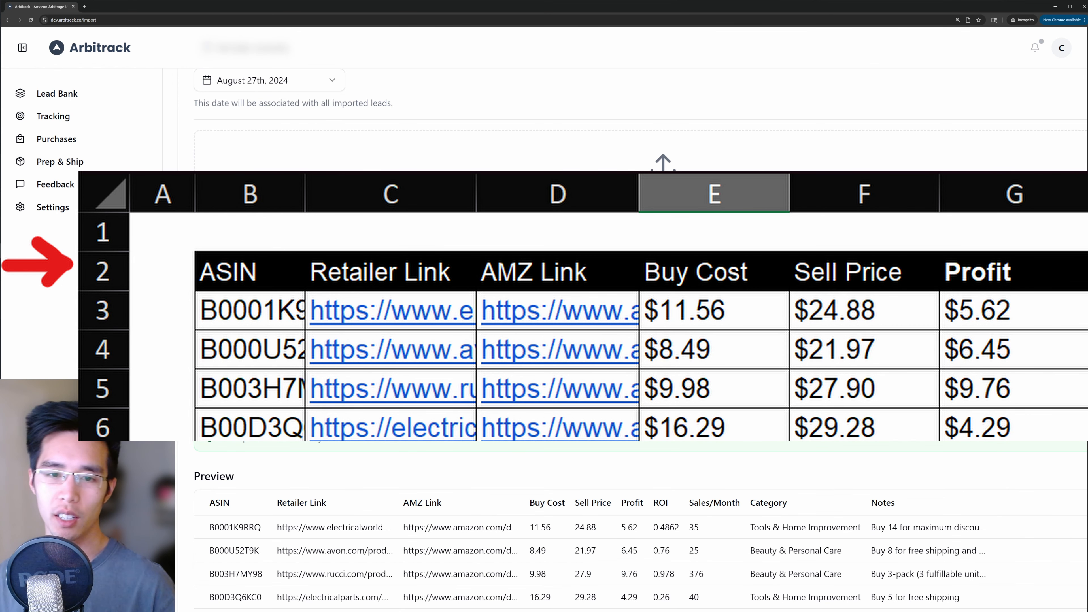
scroll(334, 326, "down", 3)
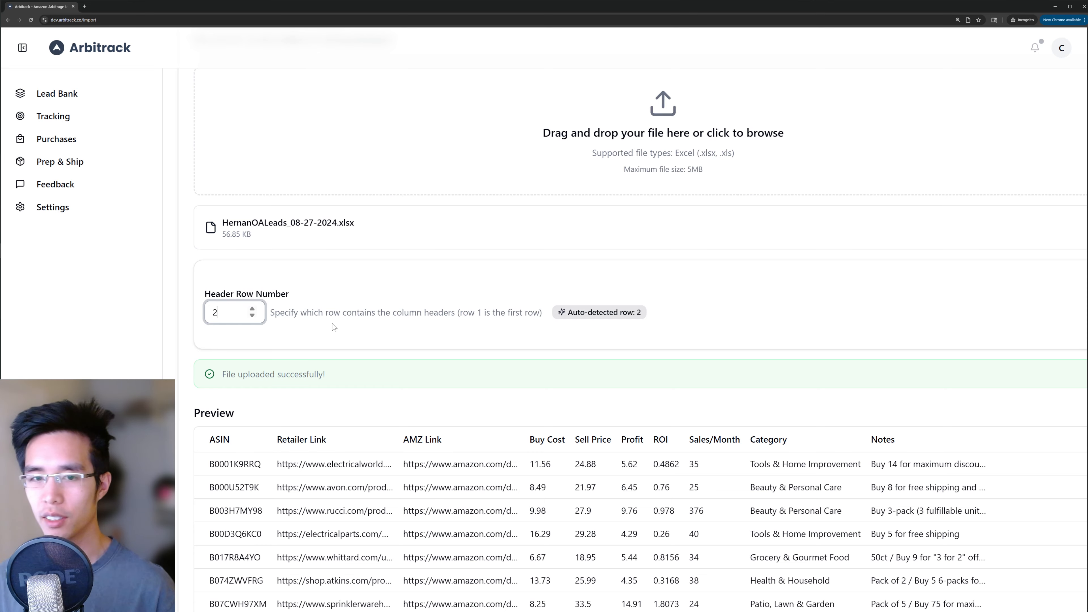
left_click(286, 318)
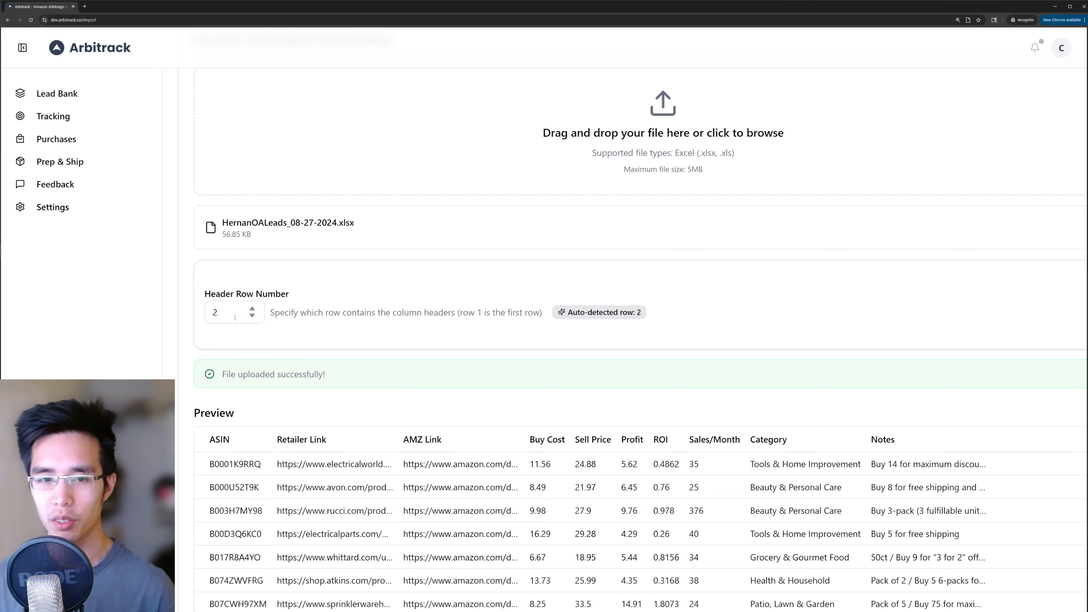
left_click(221, 318)
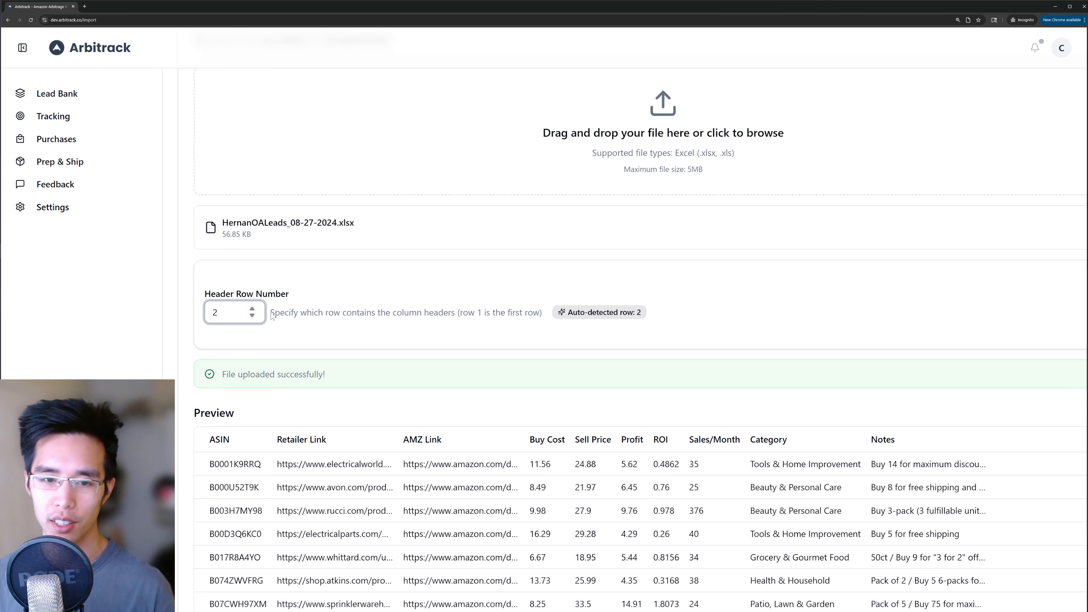
left_click(367, 315)
scroll(388, 318, "down", 2)
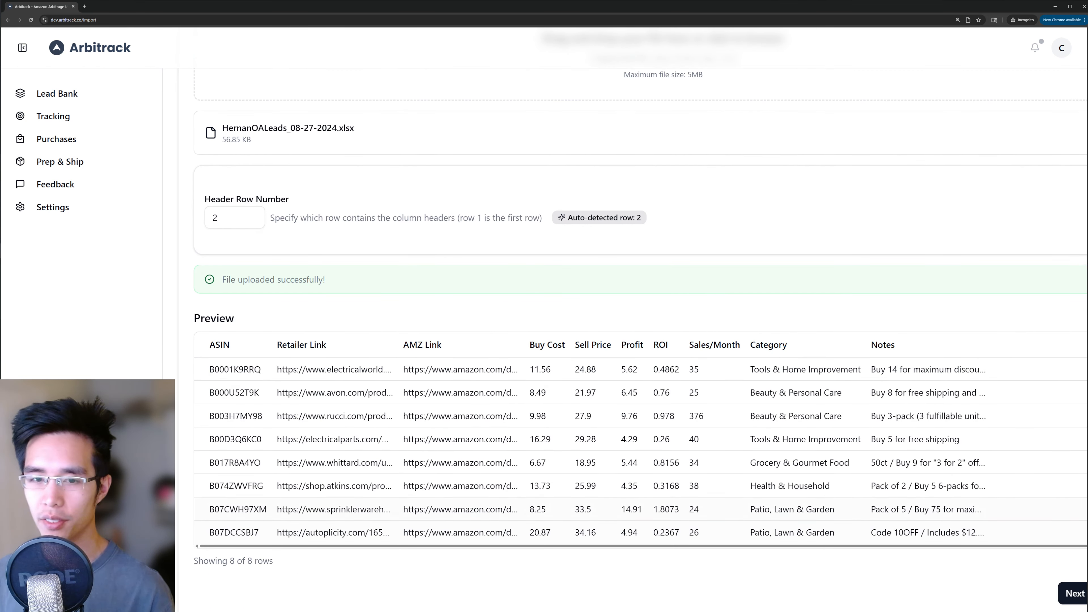
scroll(734, 608, "down", 1)
scroll(733, 609, "right", 2)
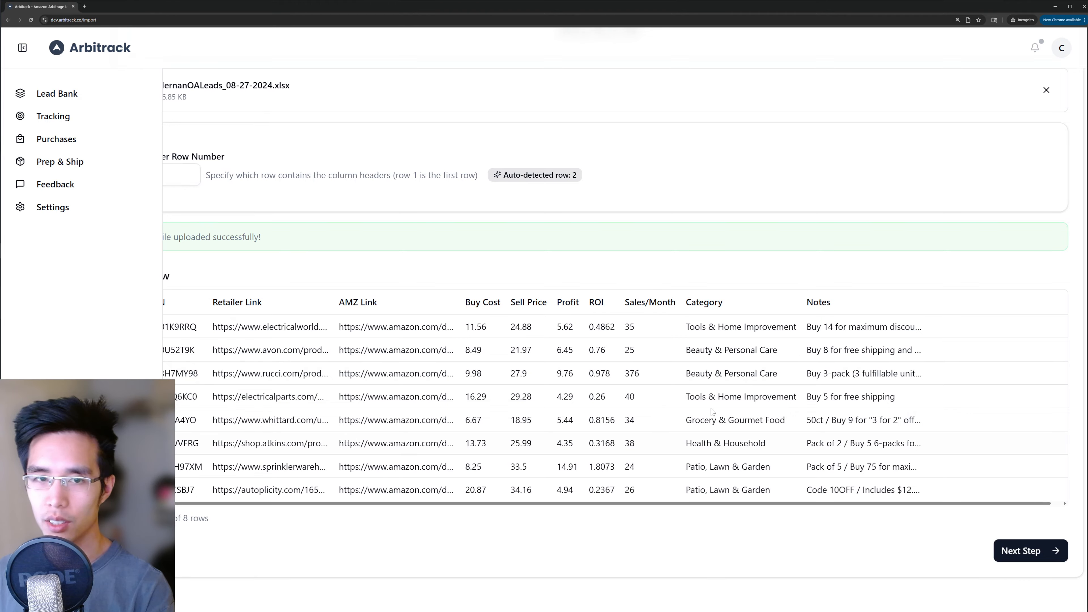
left_click(1014, 553)
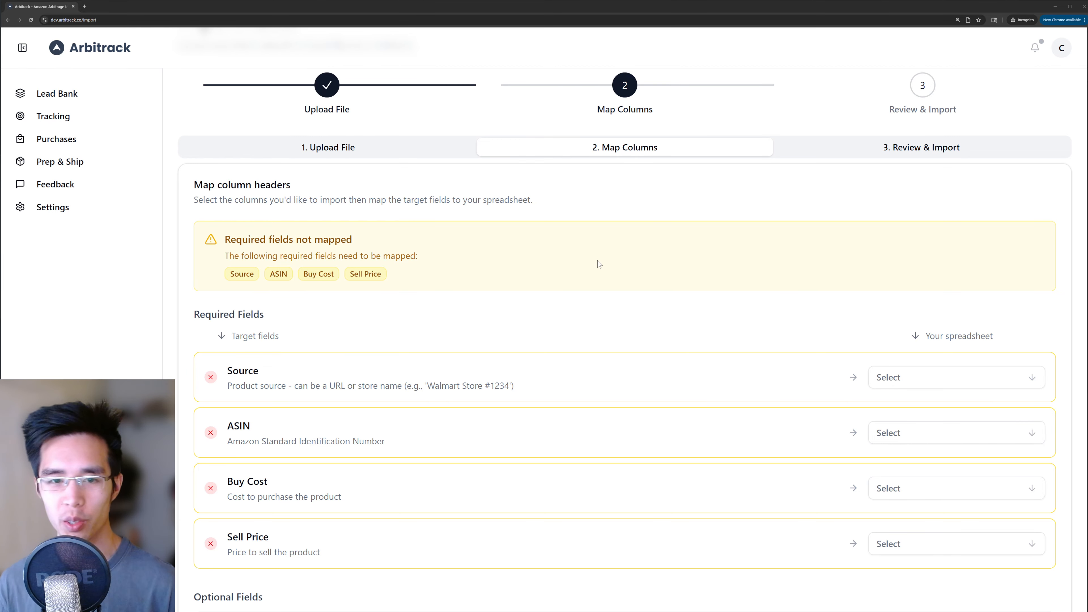
scroll(527, 261, "down", 2)
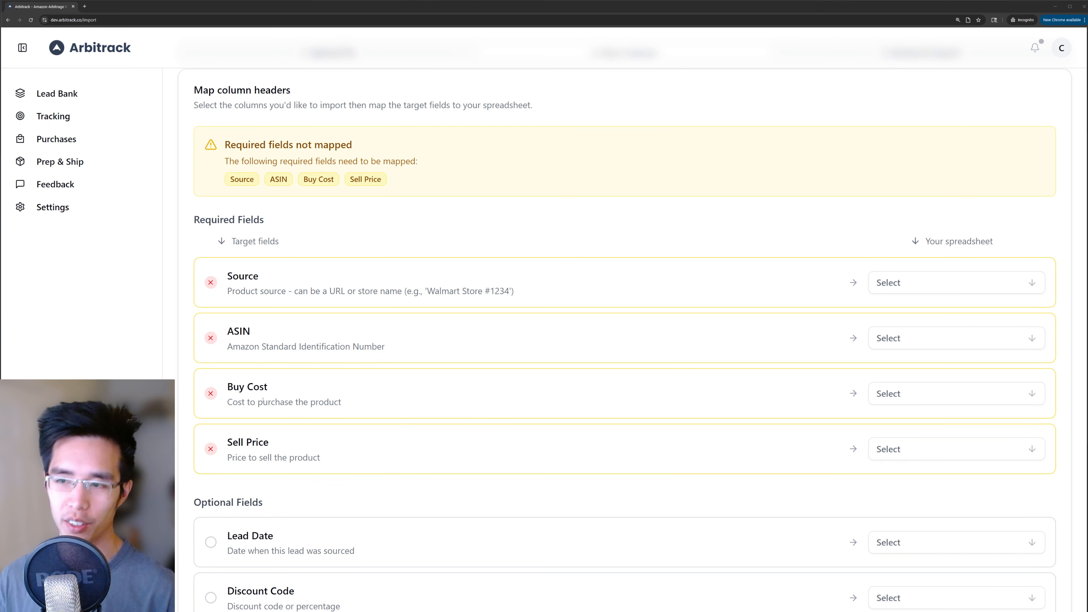
scroll(272, 398, "down", 4)
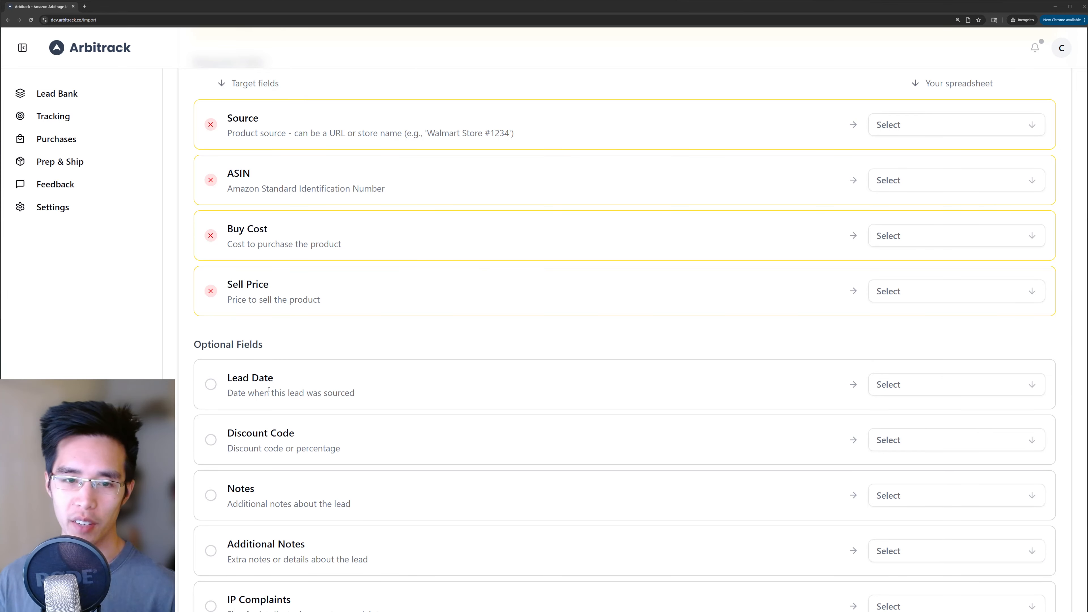
scroll(268, 390, "down", 2)
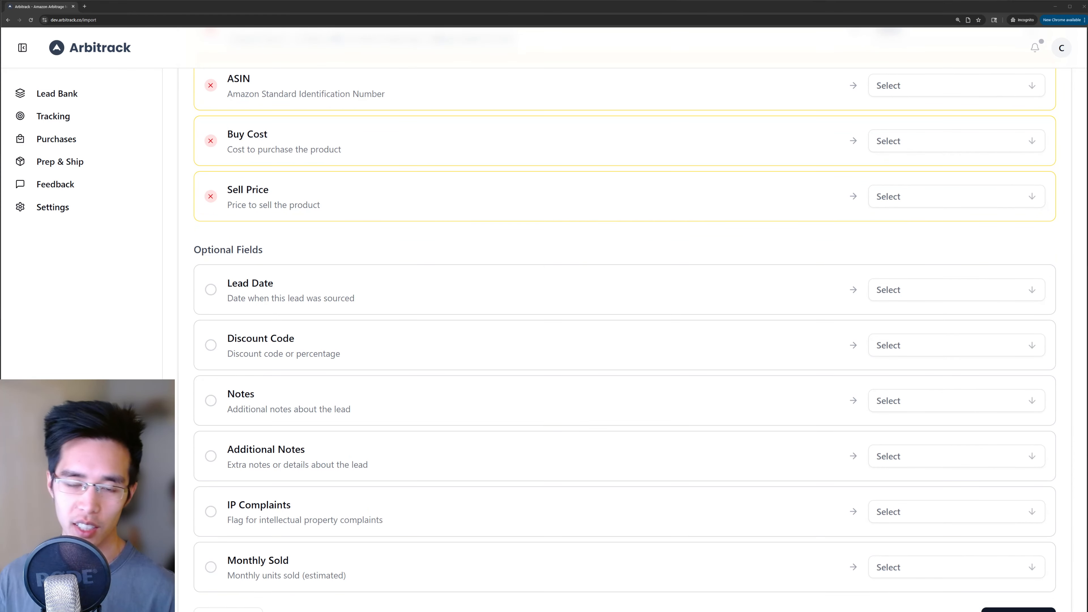
scroll(271, 287, "down", 2)
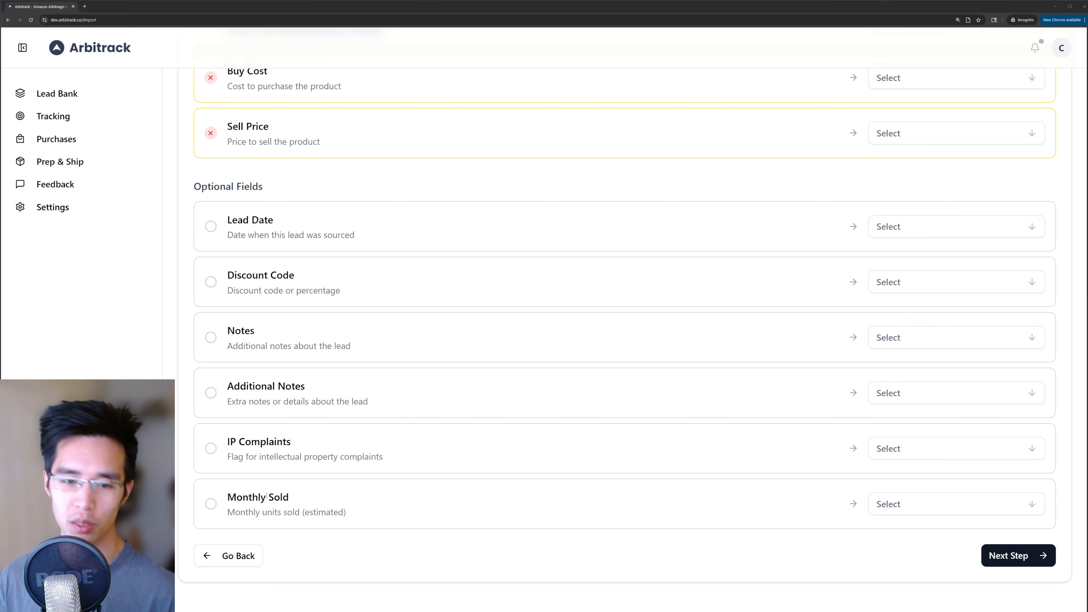
scroll(311, 477, "up", 5)
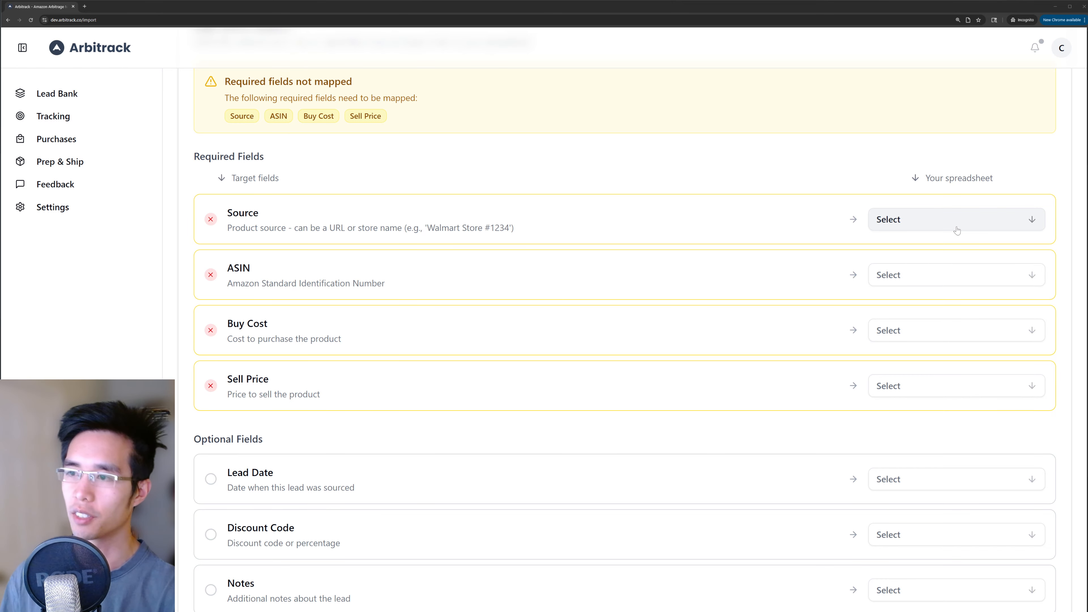
scroll(955, 227, "down", 1)
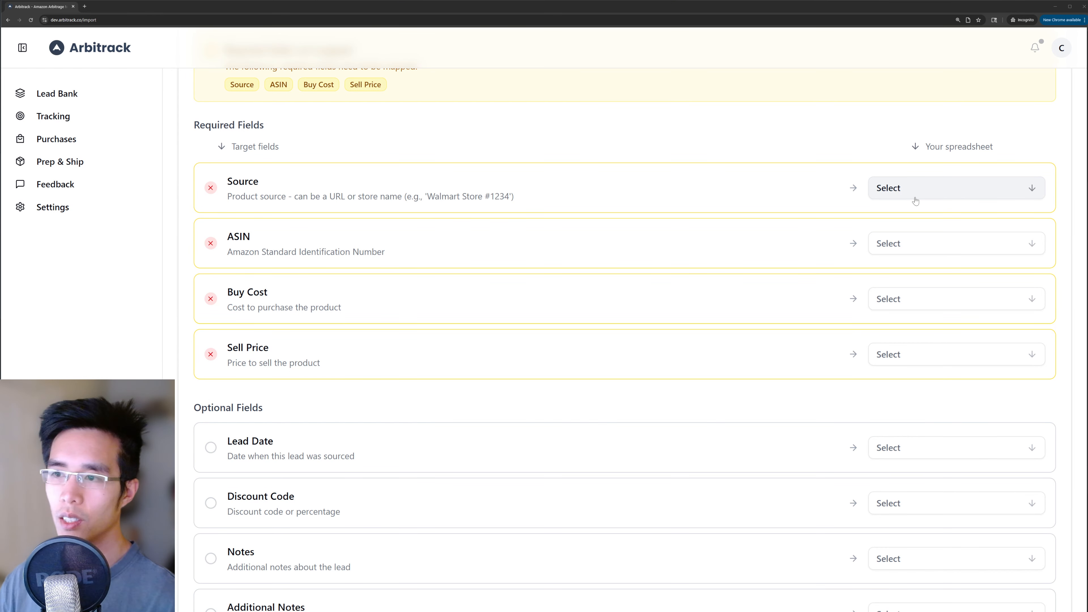
Step: Map Source to Retailer Link, plus ASIN, Buy Cost and Sell Price to their matching columns
left_click(933, 195)
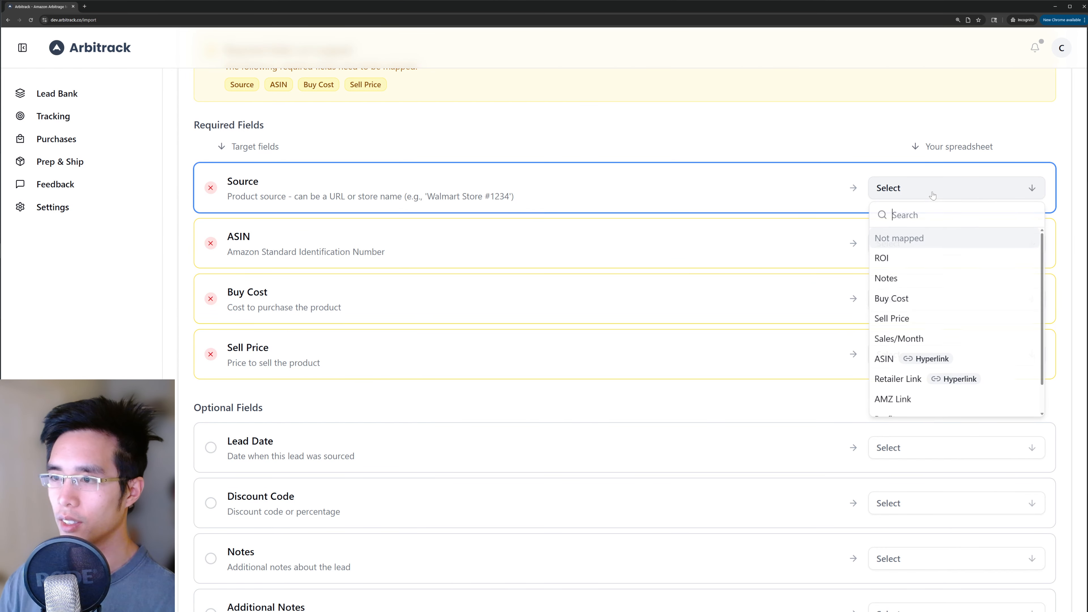
left_click(897, 382)
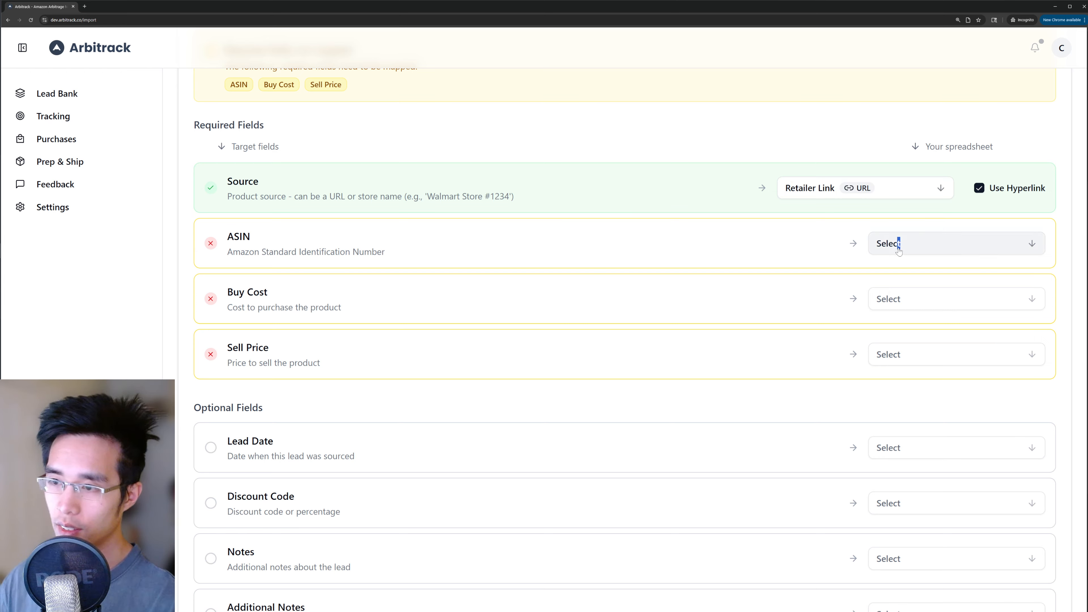
left_click(881, 244)
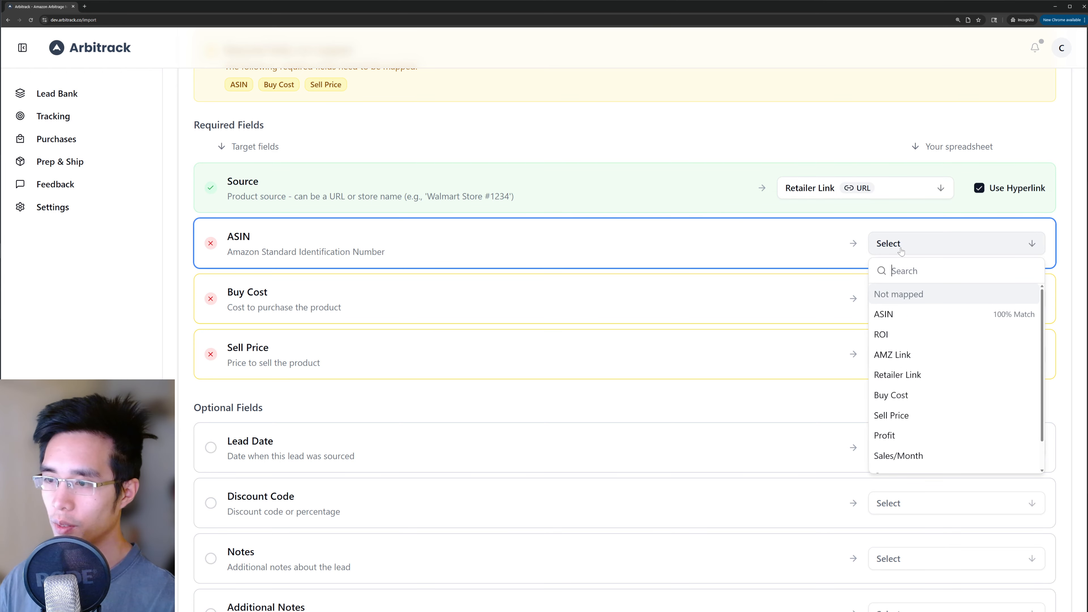
left_click(1001, 318)
left_click(911, 300)
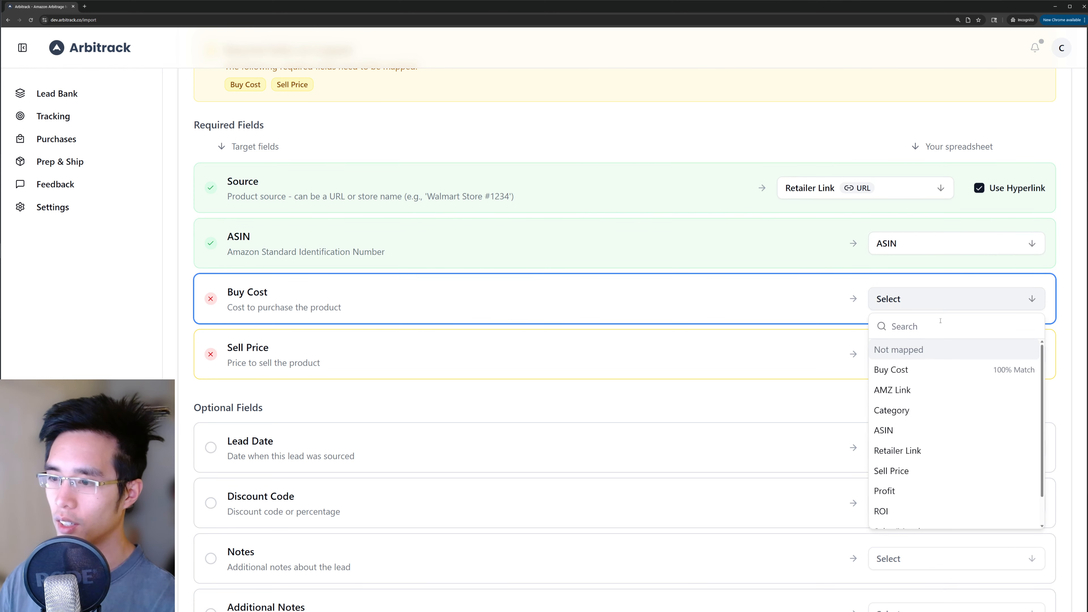
left_click(915, 376)
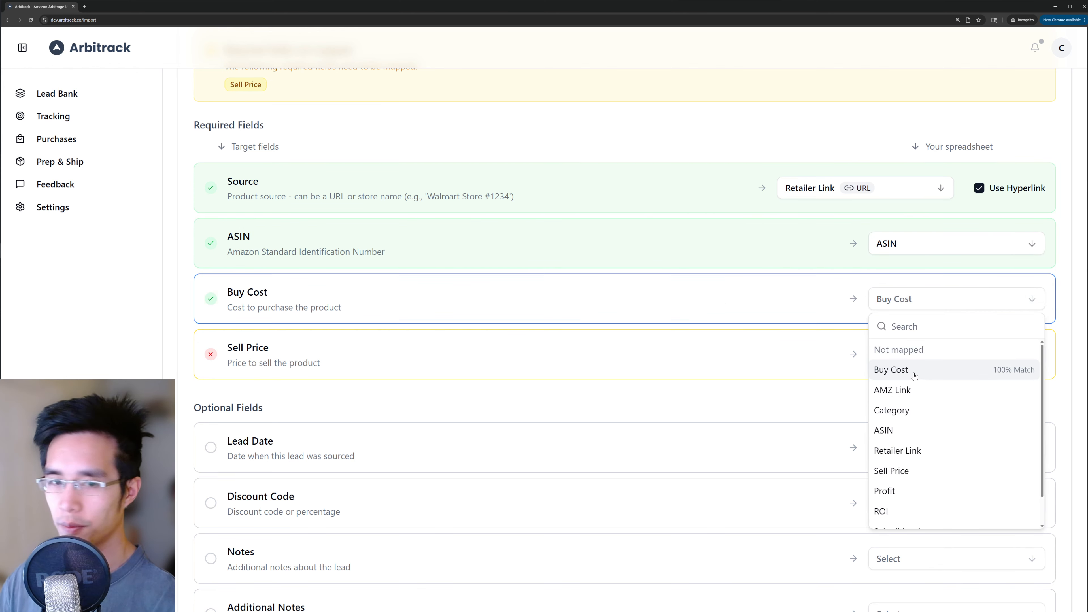
left_click(889, 353)
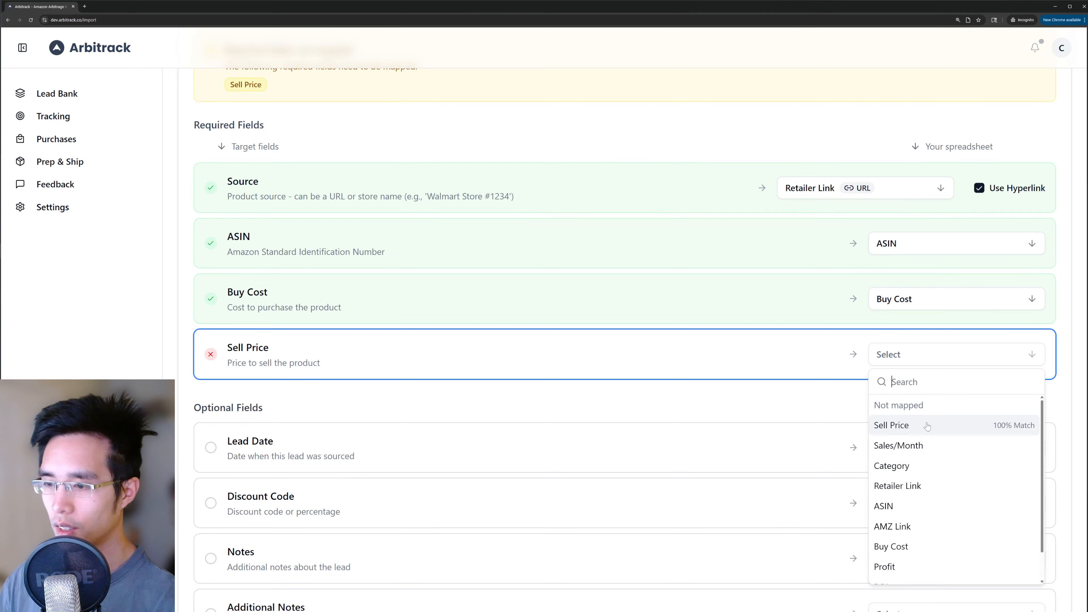
scroll(930, 471, "down", 1)
scroll(929, 480, "up", 1)
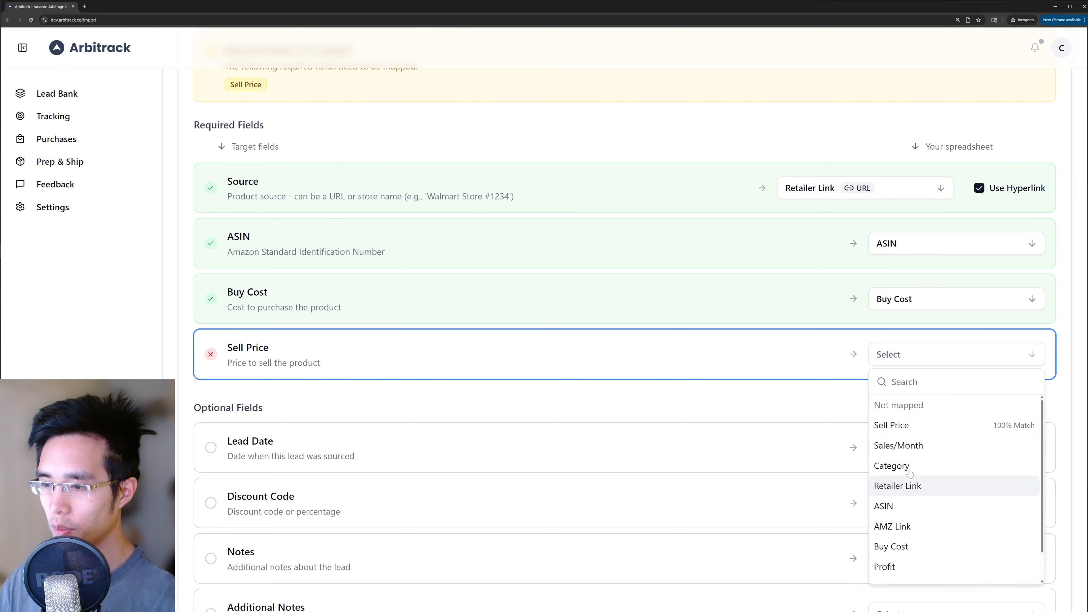
left_click(908, 426)
Step: Map Notes to Notes and Monthly Sold to Sales/Month, then advance to Review & Import
scroll(724, 326, "down", 4)
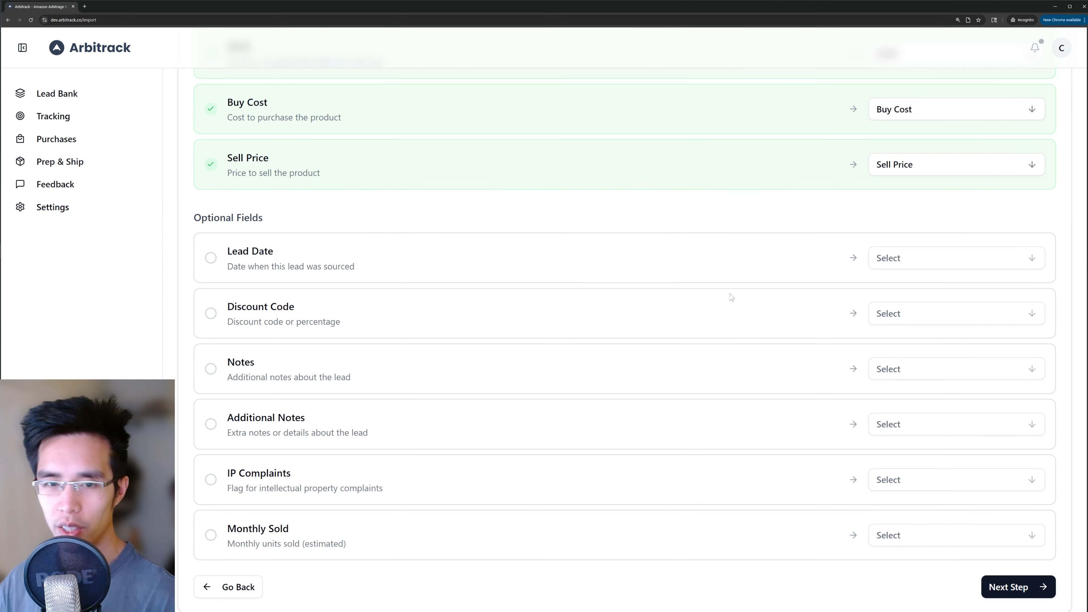
left_click(930, 377)
left_click(904, 442)
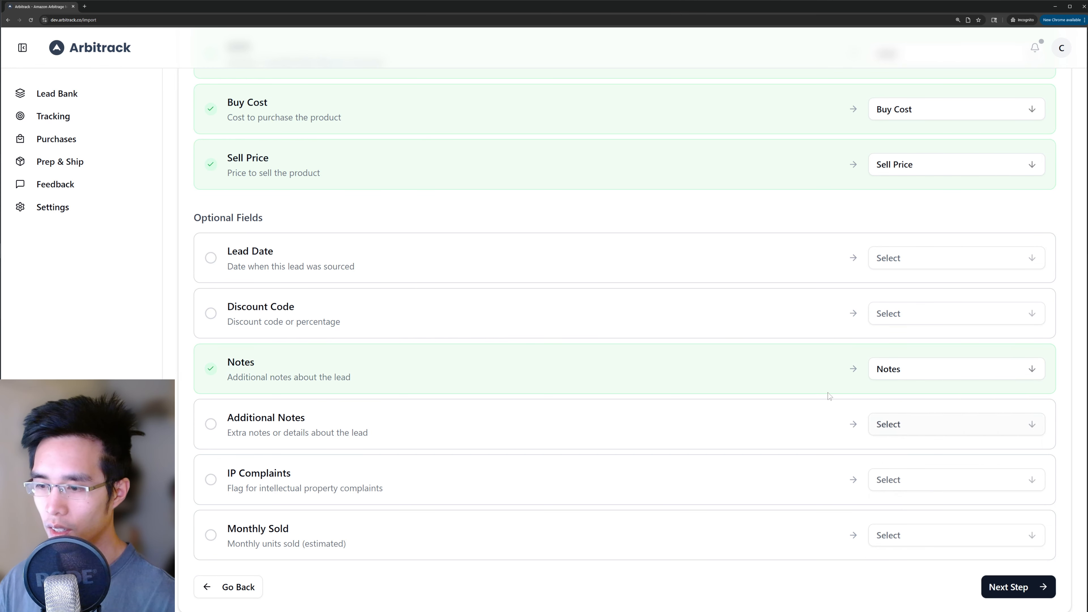
scroll(817, 390, "down", 1)
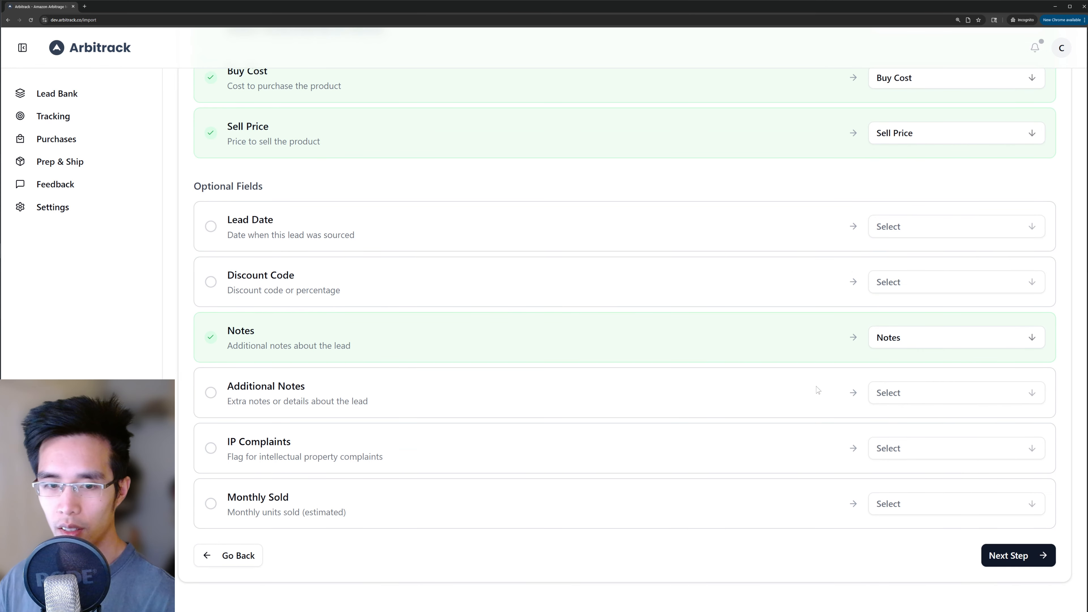
left_click(916, 503)
scroll(910, 428, "down", 1)
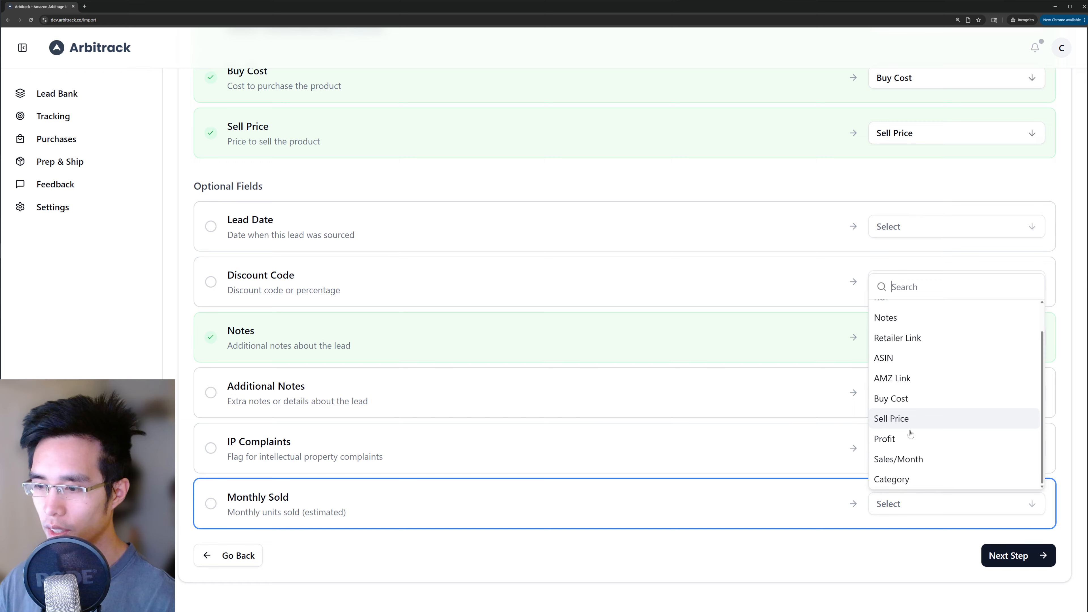
left_click(908, 458)
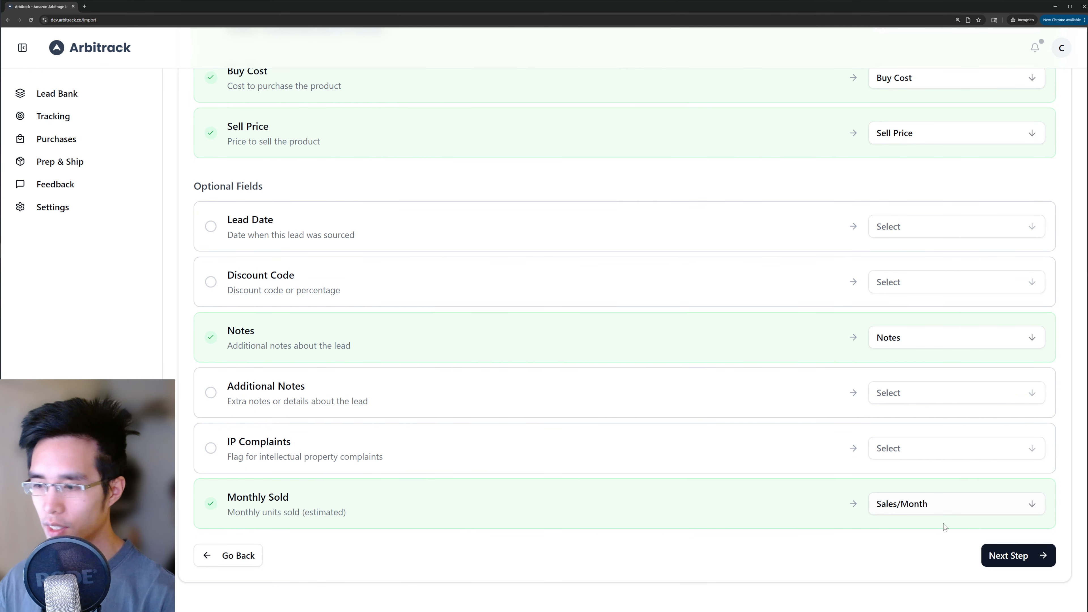
left_click(1005, 556)
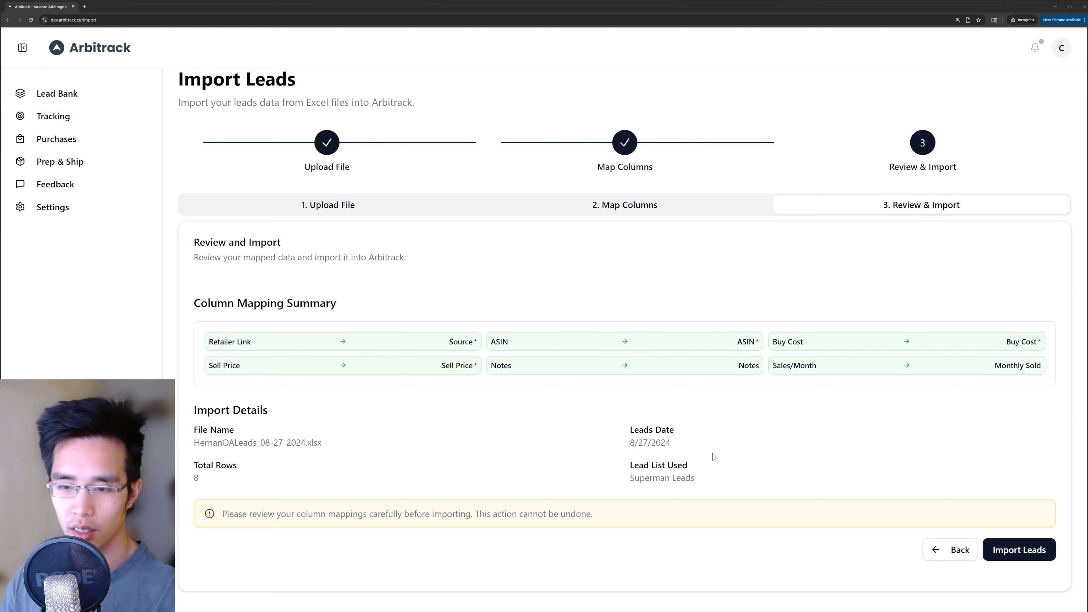
Step: Import the 8 mapped leads and review the API error logged for ASIN B07CWH97XM
scroll(398, 493, "down", 1)
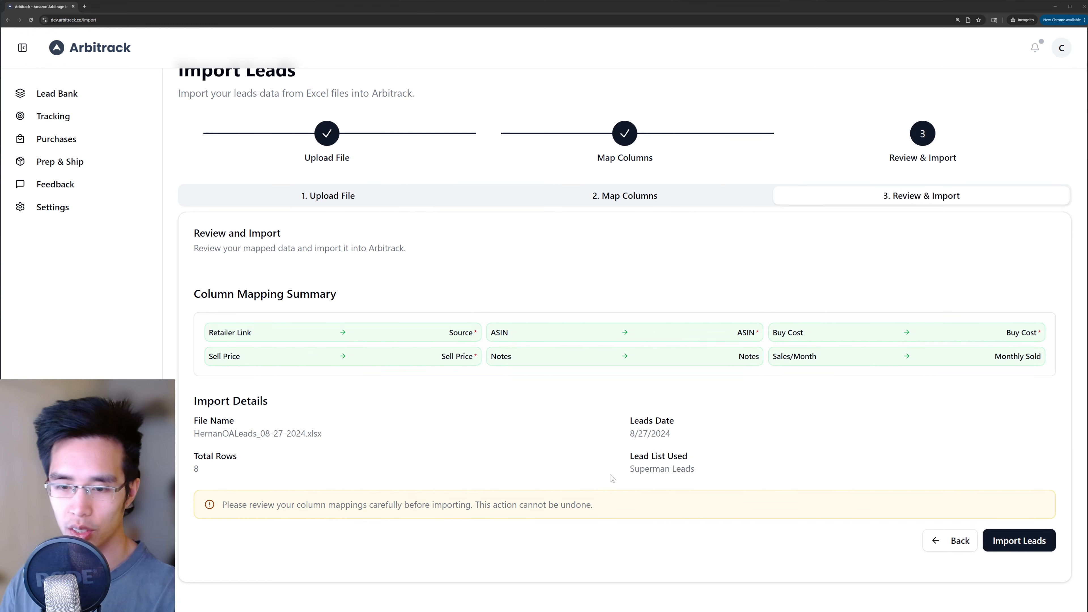
left_click(1020, 542)
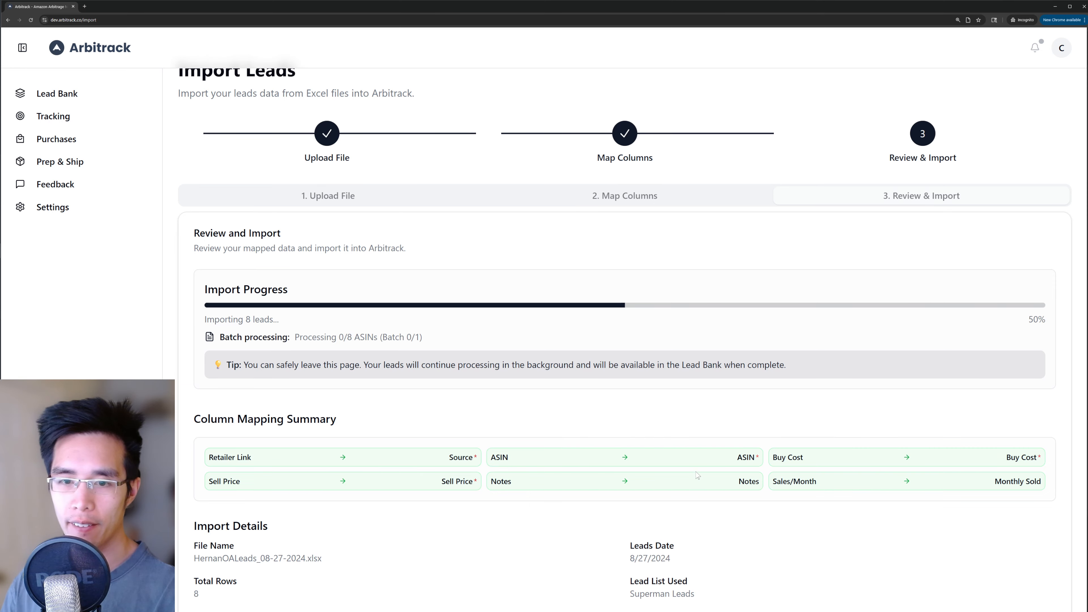
scroll(697, 475, "down", 2)
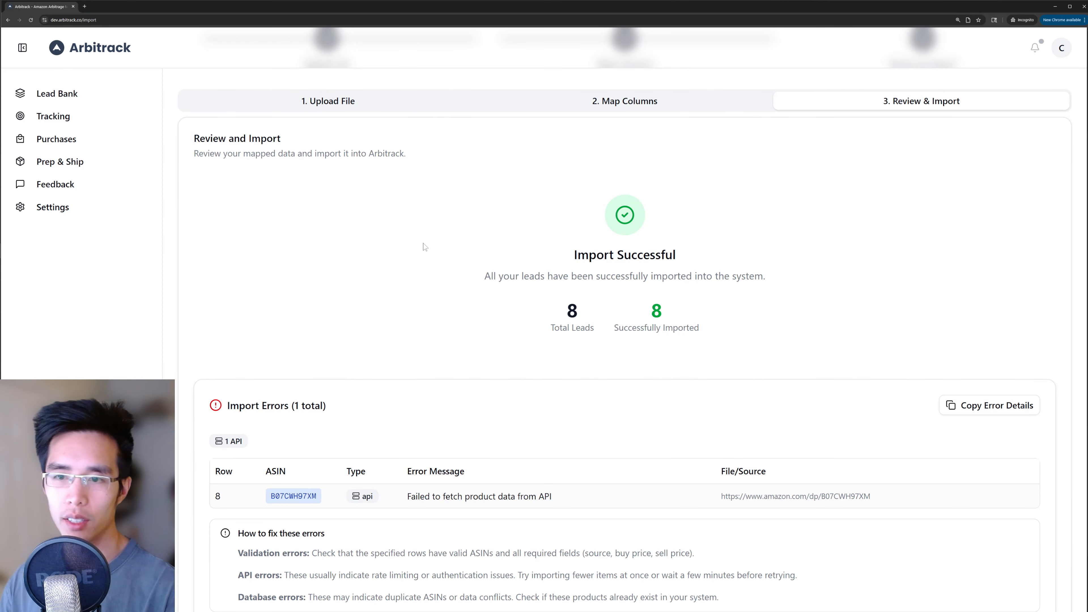
scroll(622, 281, "down", 1)
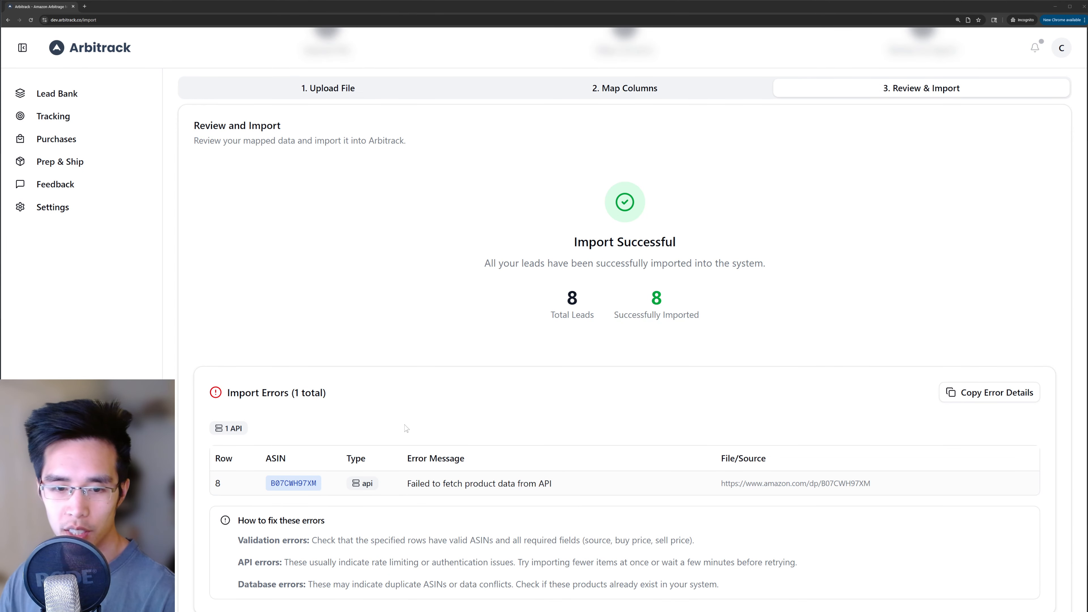
scroll(405, 424, "down", 1)
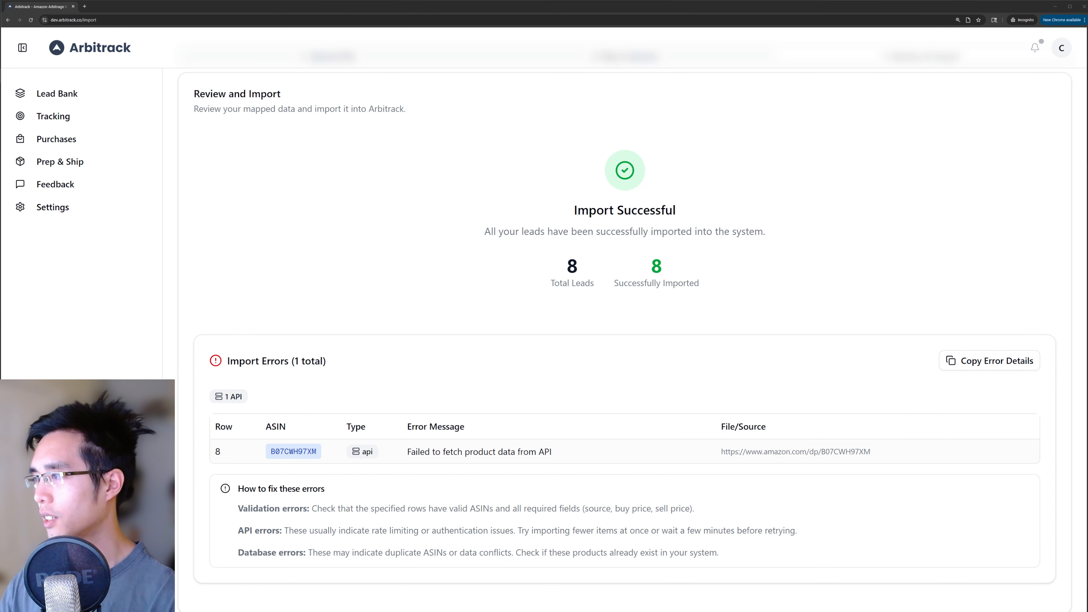
left_click_drag(1087, 77, 659, 76)
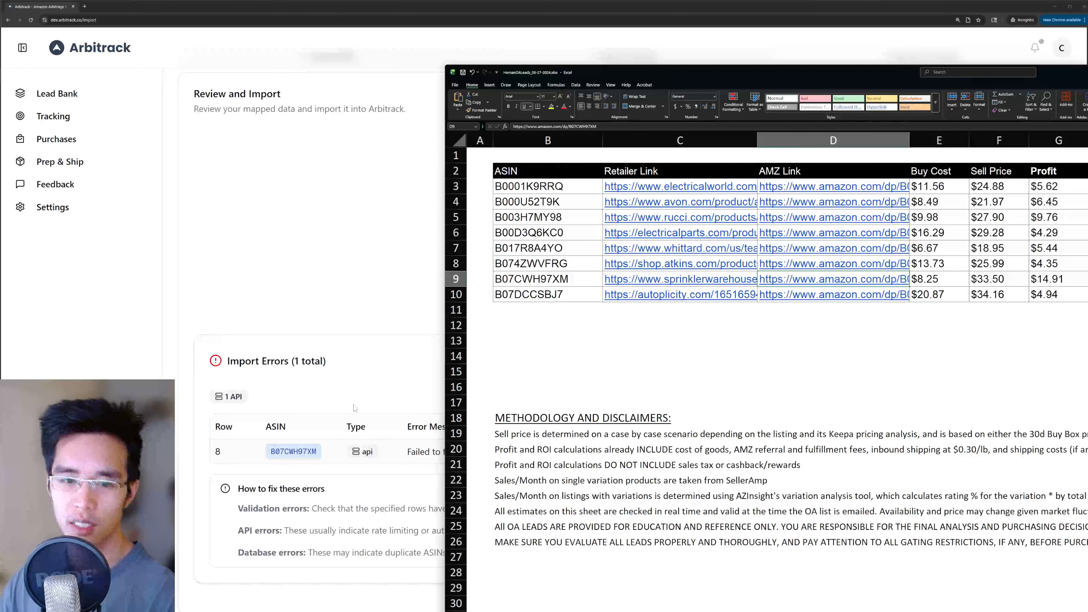
left_click(558, 280)
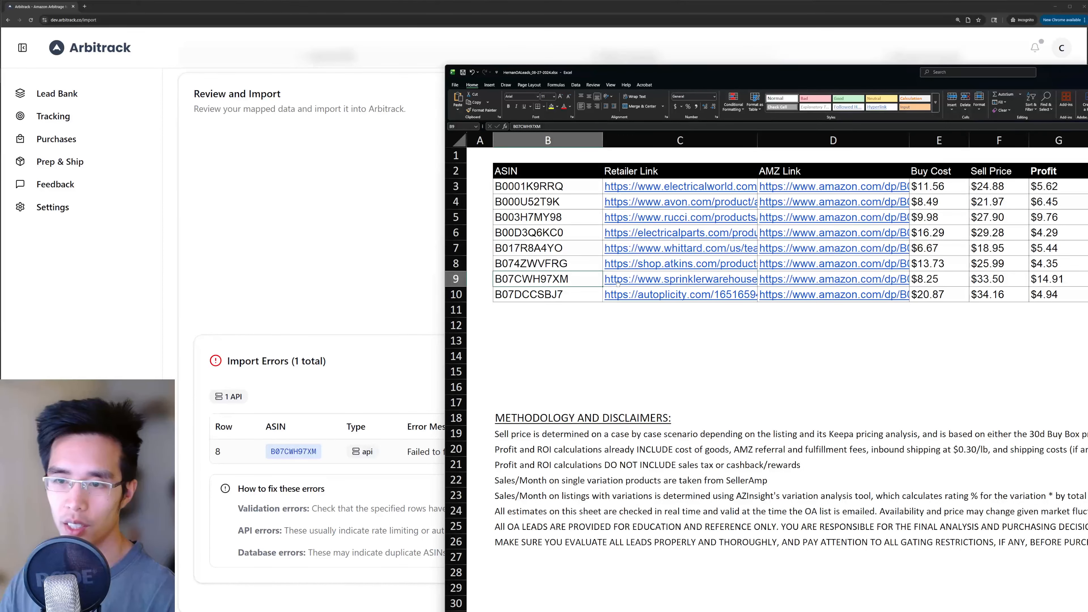
left_click(828, 284)
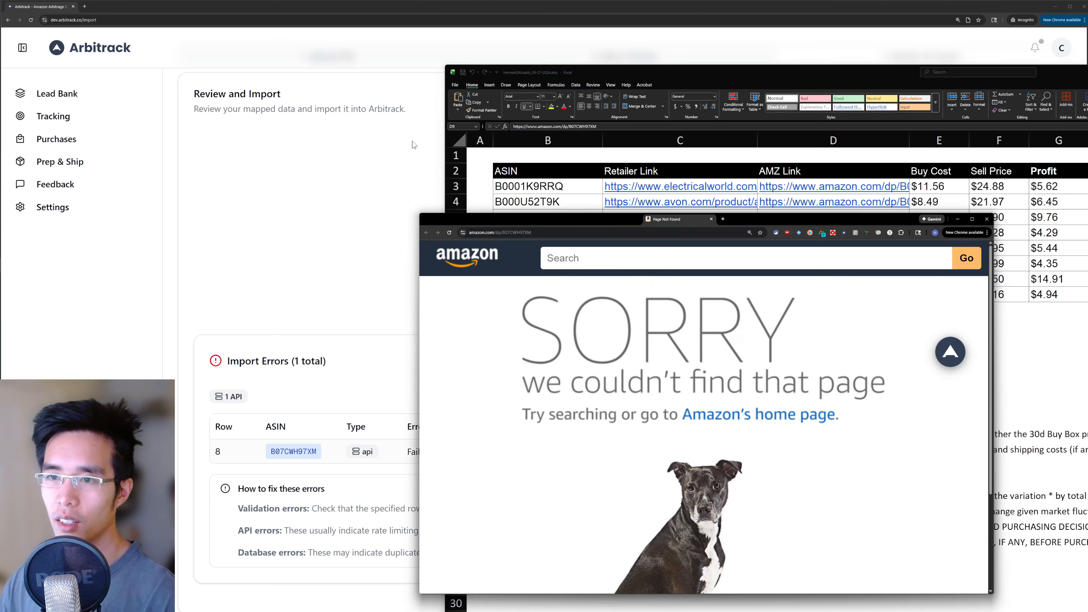
left_click_drag(493, 135, 577, 129)
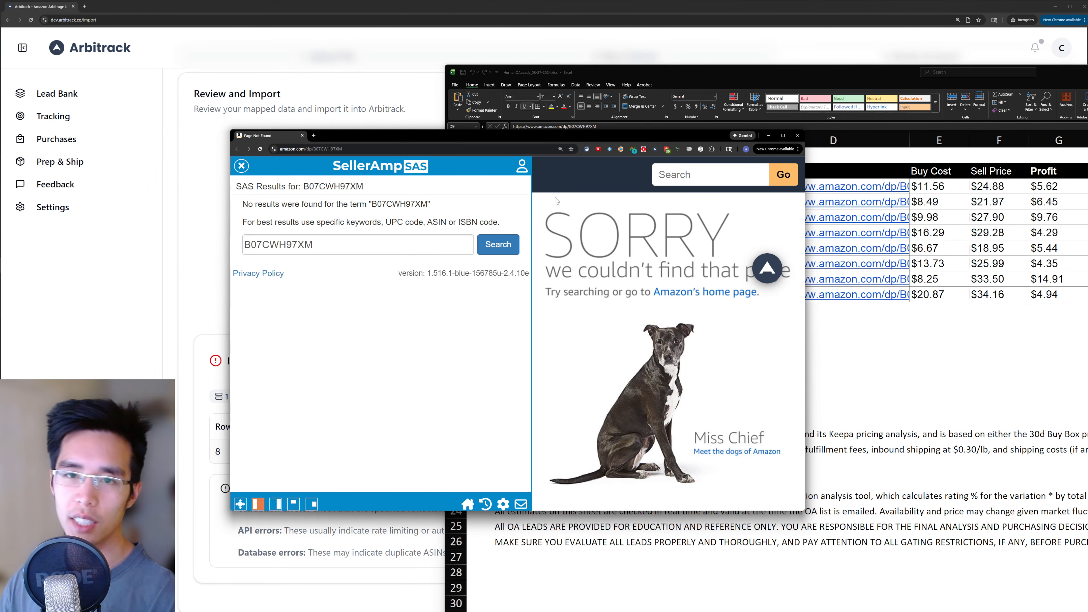
left_click_drag(422, 135, 575, 150)
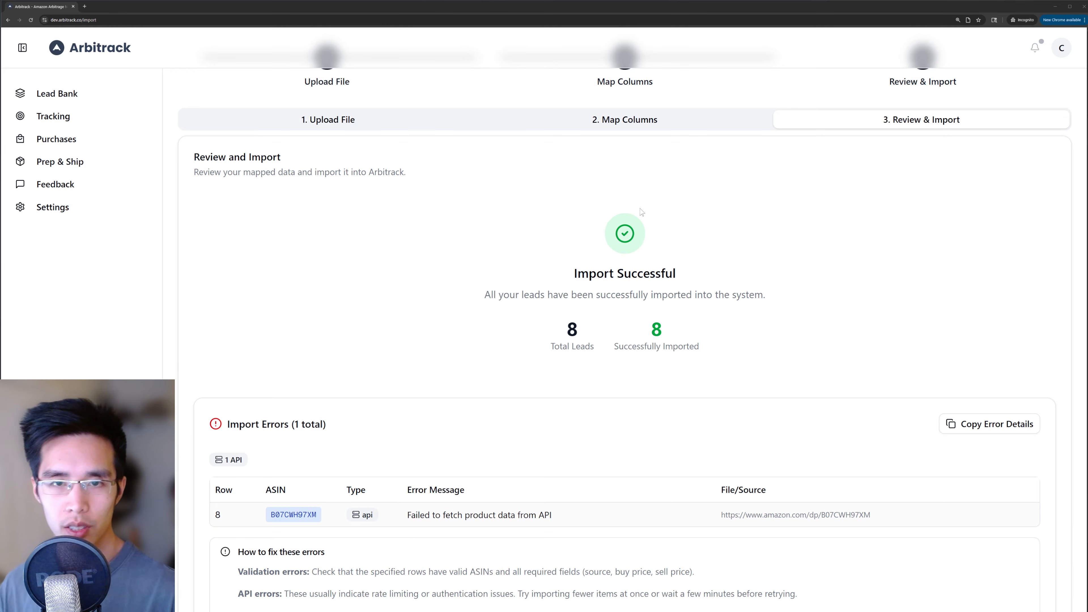
Step: Open the Lead Bank to review the 8 imported leads and collapse the sidebar to icons
left_click(68, 96)
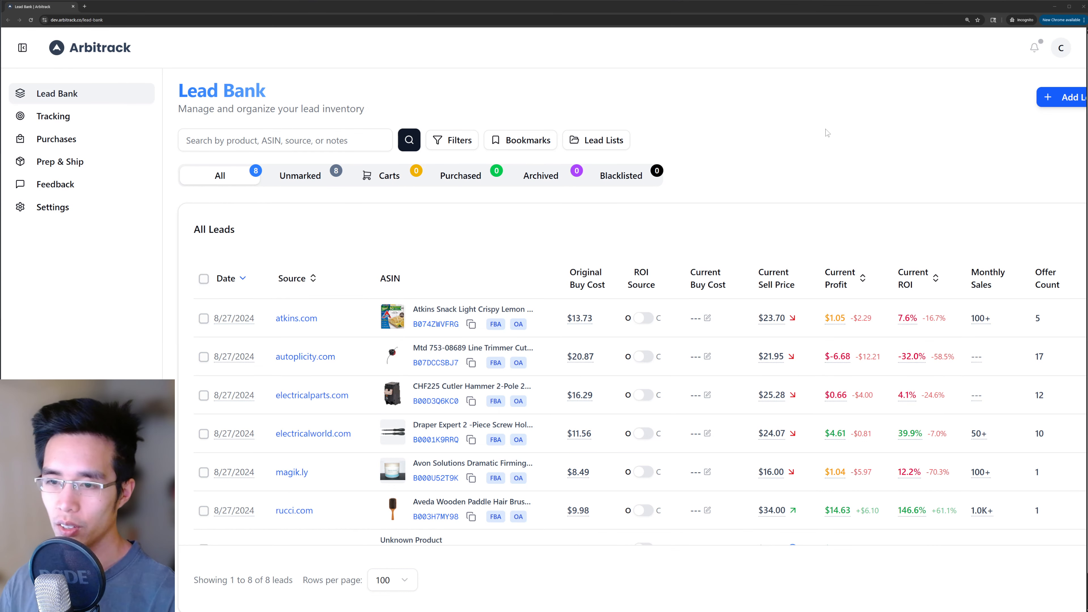
scroll(767, 169, "down", 1)
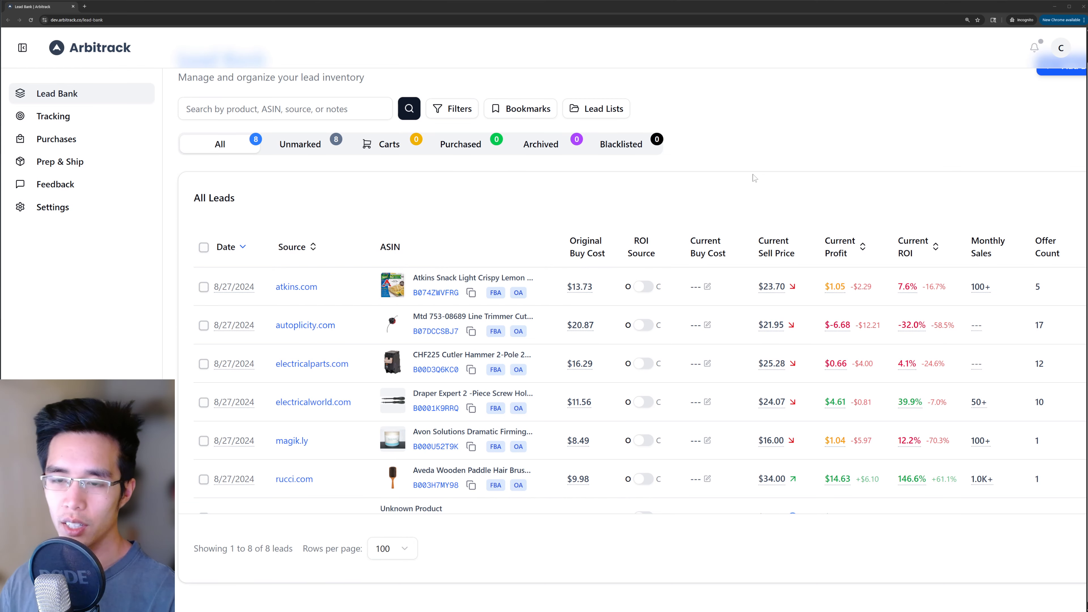
scroll(758, 202, "up", 1)
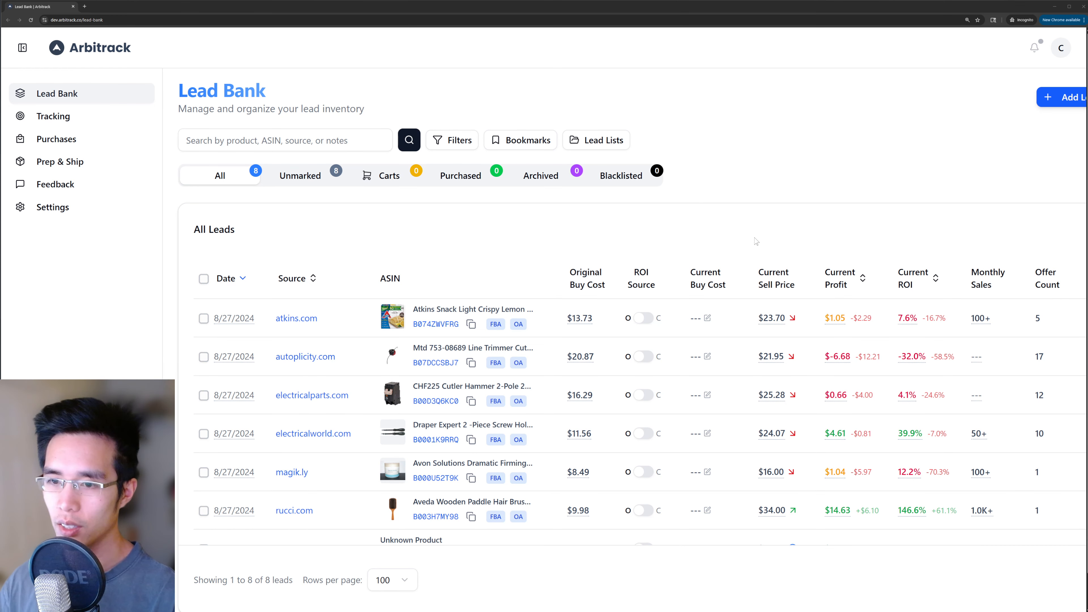
left_click(22, 47)
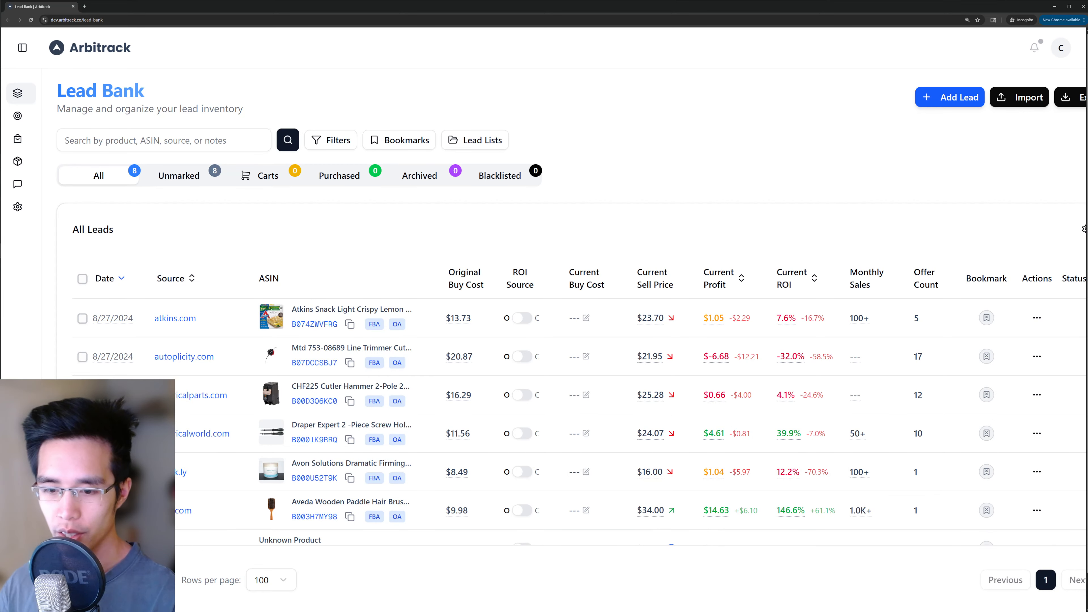
scroll(386, 180, "down", 1)
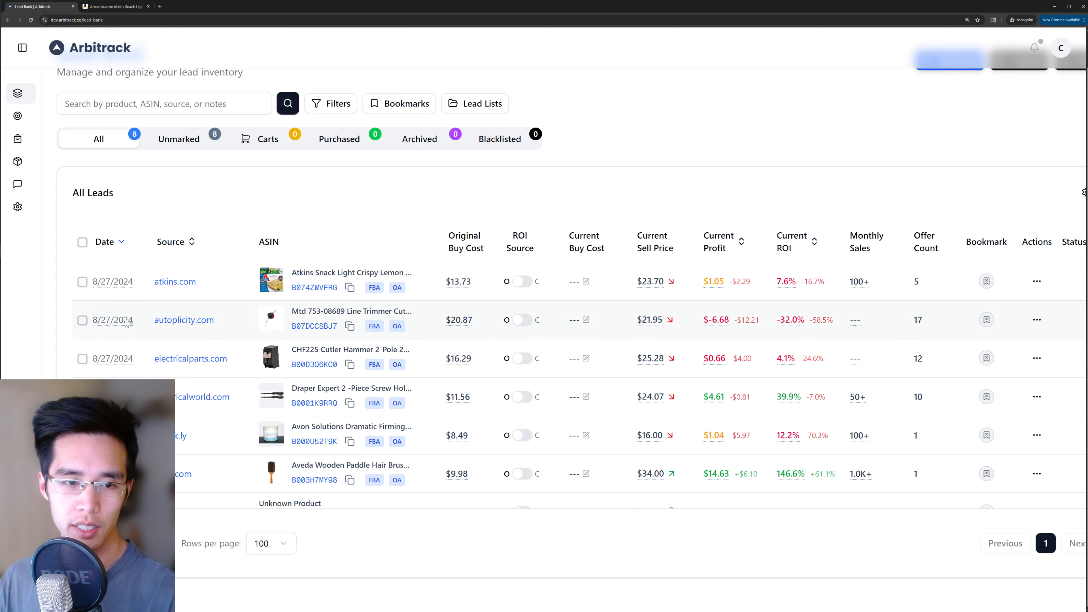
mouse_move(125, 322)
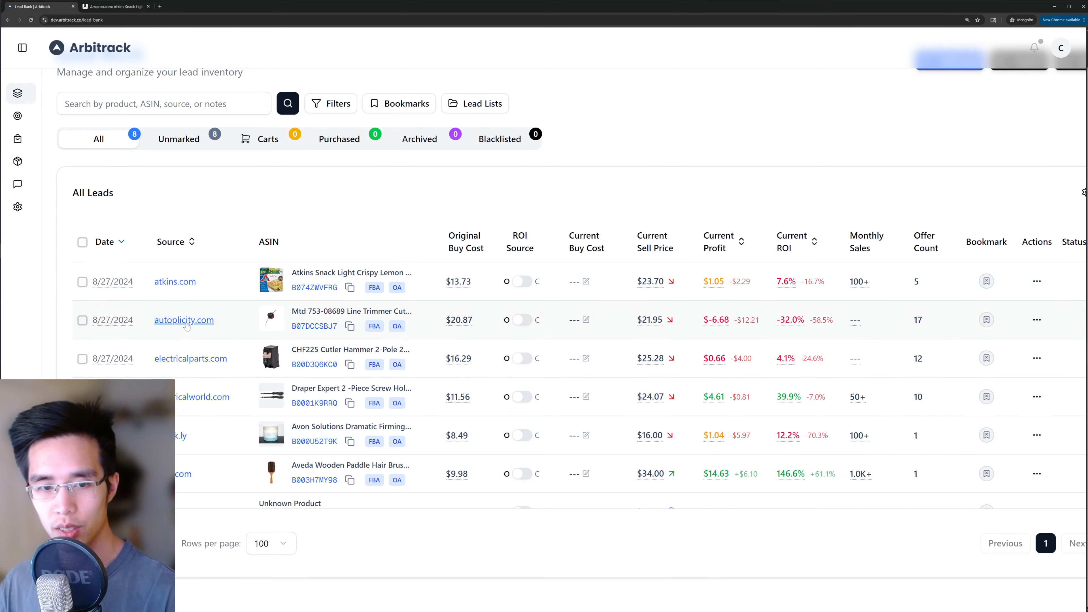
scroll(182, 429, "down", 2)
scroll(178, 457, "up", 2)
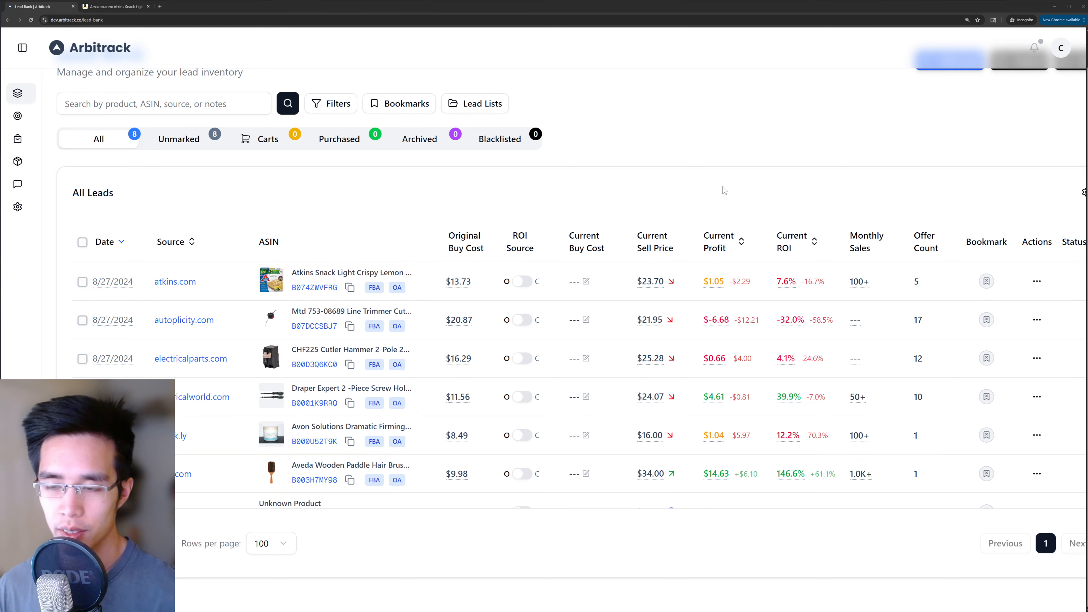
Step: In Custom Fees settings, enter an inbound shipping rate of 0.6 per pound and save
left_click(17, 207)
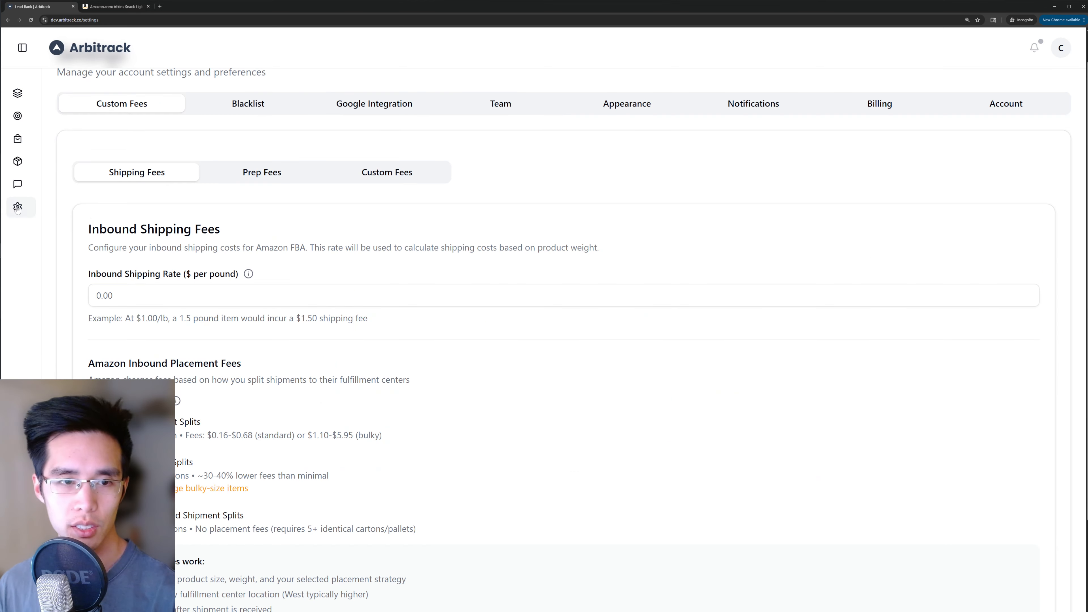
left_click(131, 296)
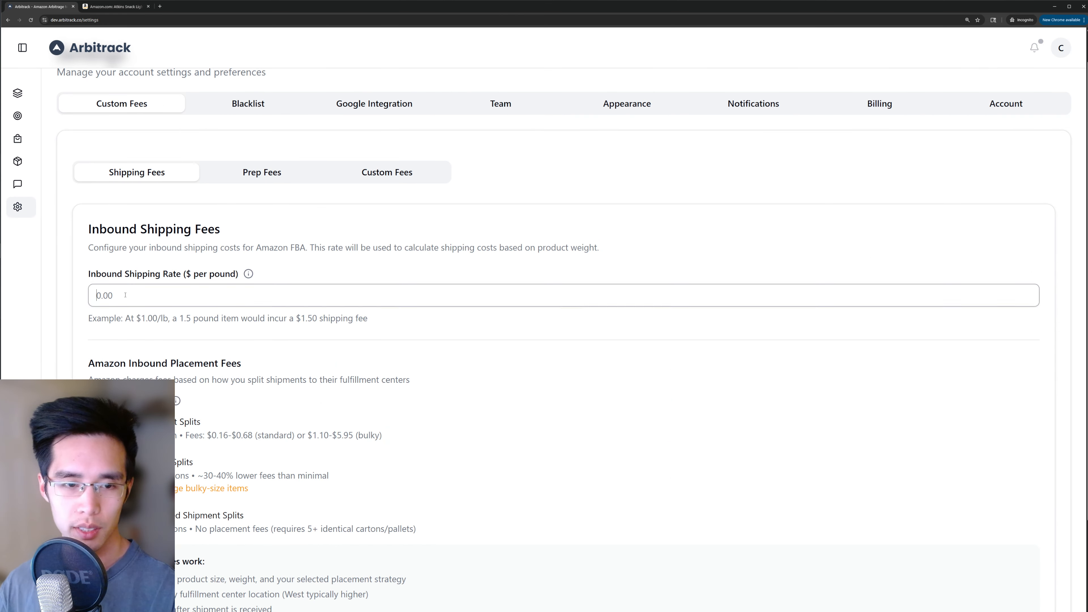
left_click(125, 295)
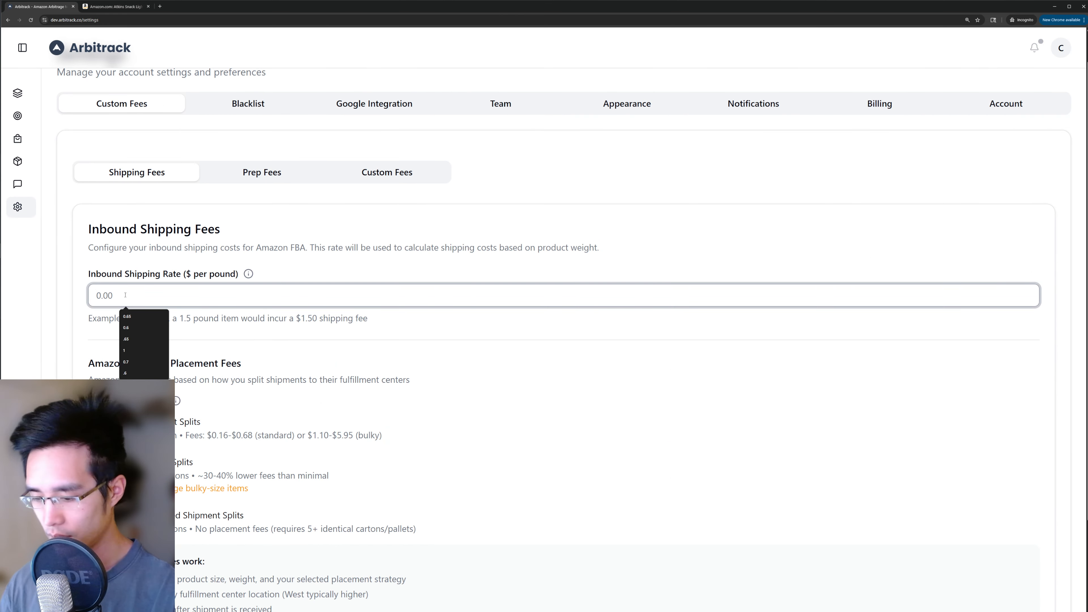
type("0,.")
key("BackSpace")
key("BackSpace")
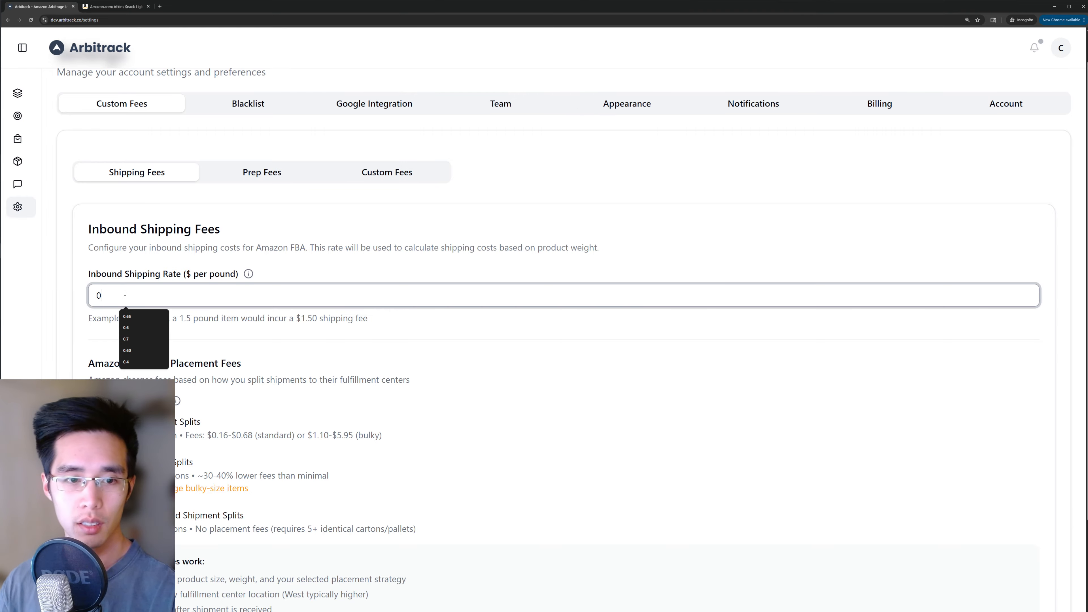
type(".6")
left_click(304, 242)
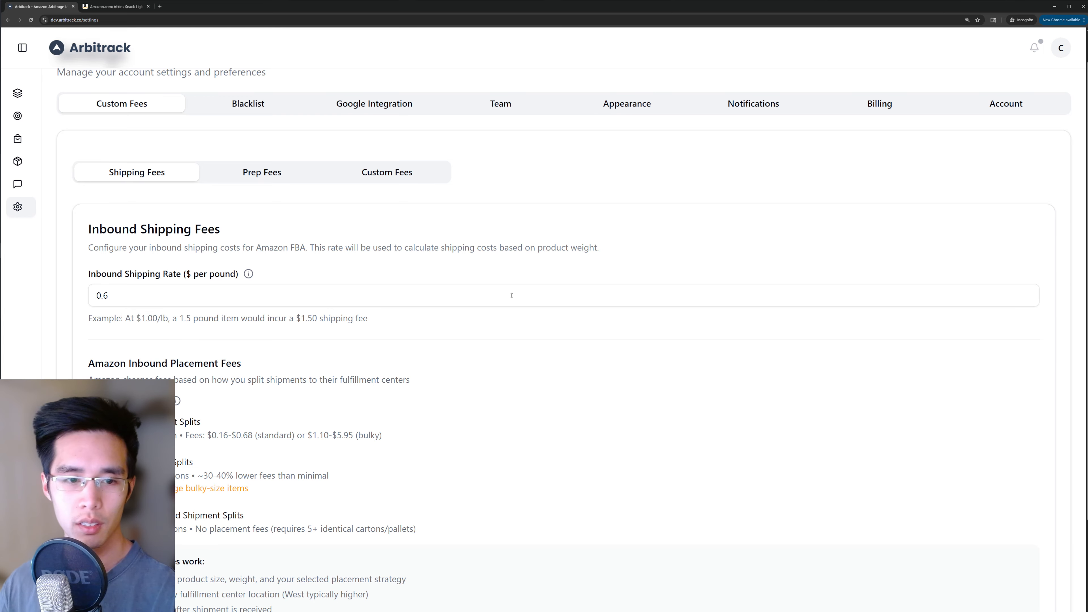
scroll(557, 317, "down", 3)
left_click(986, 550)
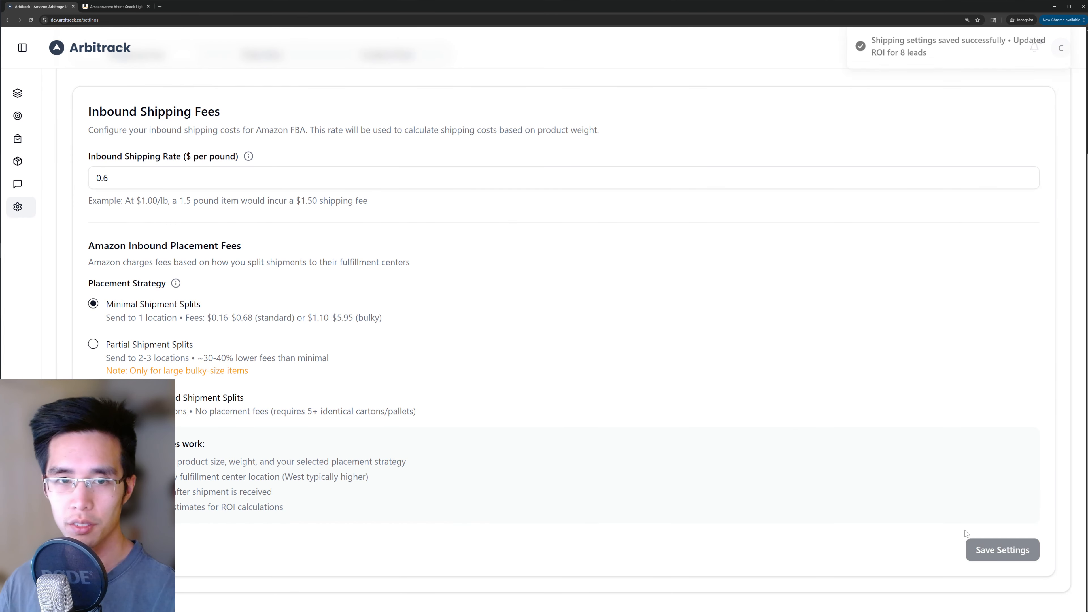
scroll(650, 161, "up", 4)
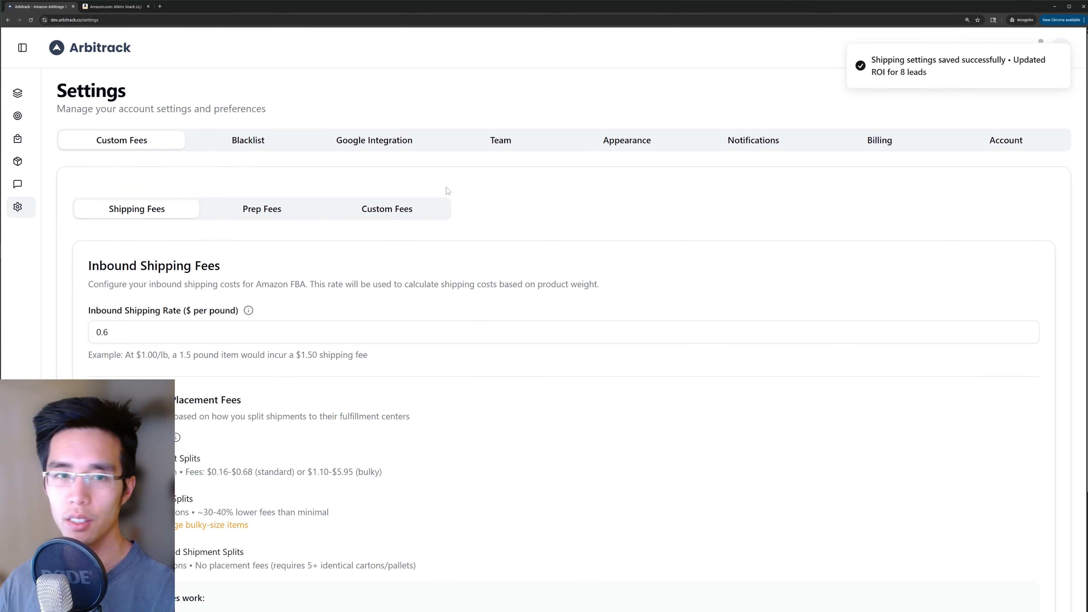
Step: Return to the Lead Bank to review the recalculated ROI values
left_click(17, 93)
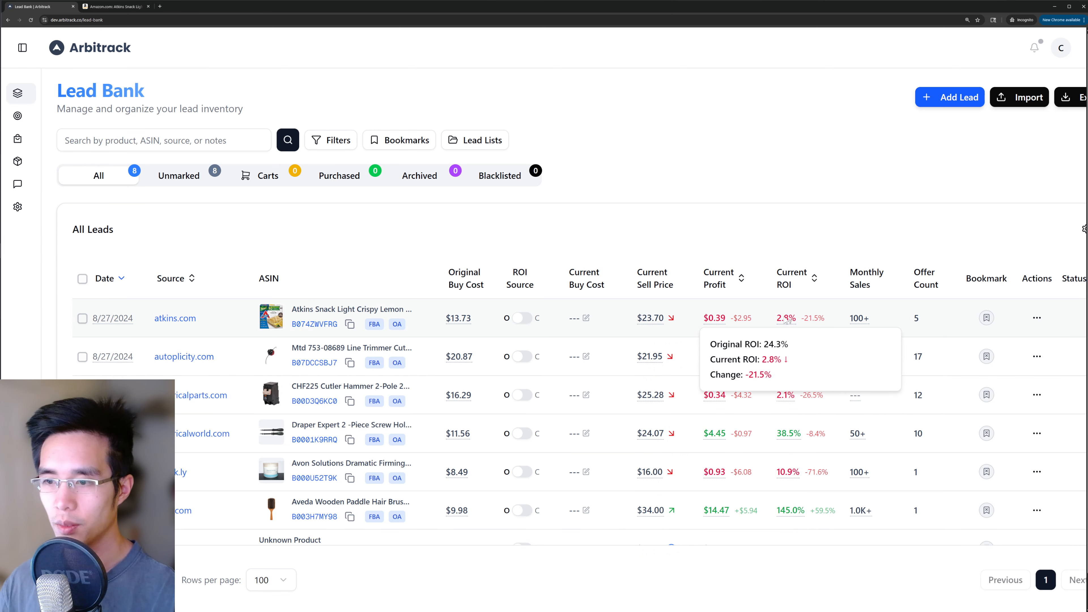
scroll(747, 318, "down", 3)
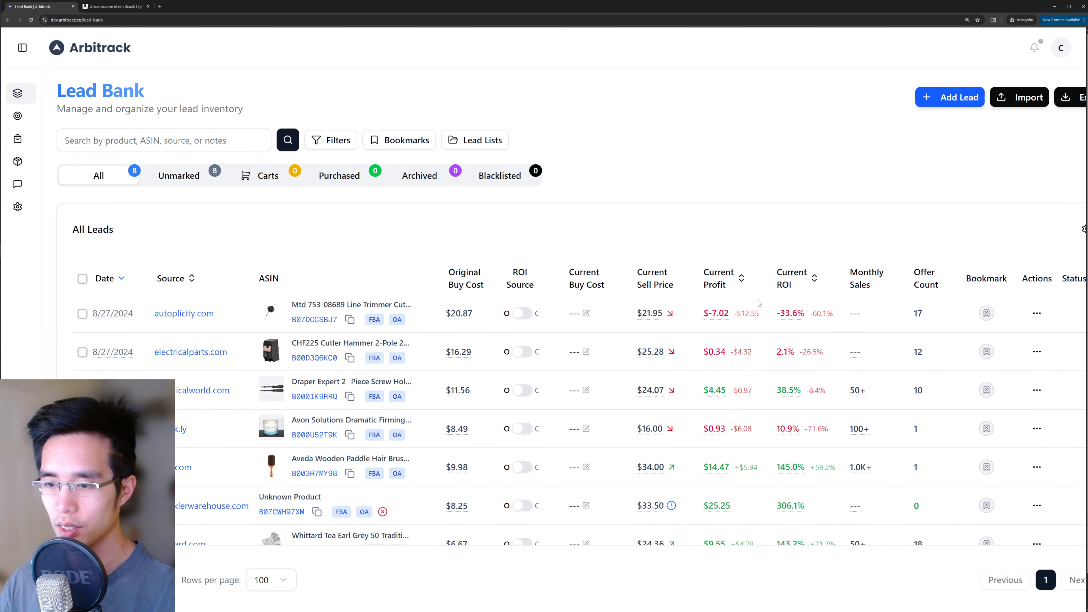
scroll(747, 317, "up", 2)
Step: Check the Unknown Product's ASIN B07CWH97XM on Amazon and close the not-found page
mouse_move(718, 287)
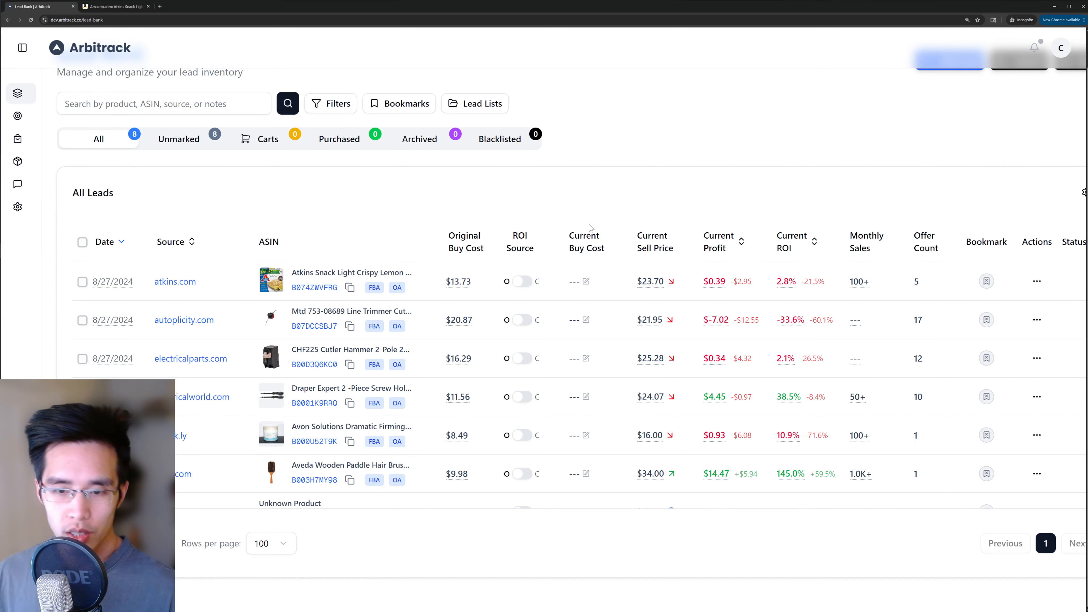
mouse_move(715, 320)
scroll(493, 373, "down", 2)
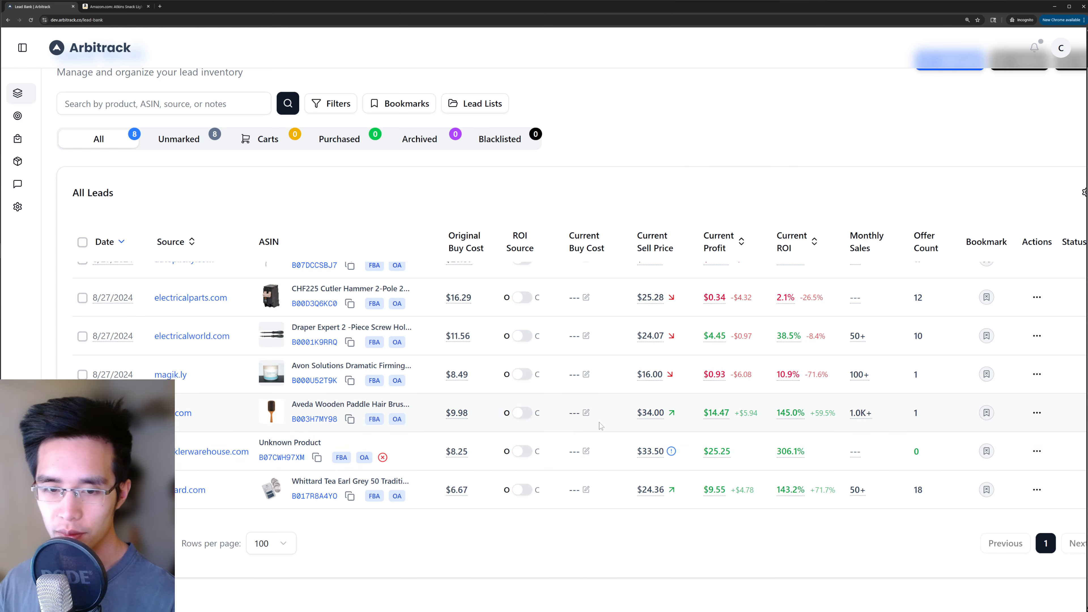
scroll(599, 405, "up", 1)
scroll(599, 404, "down", 1)
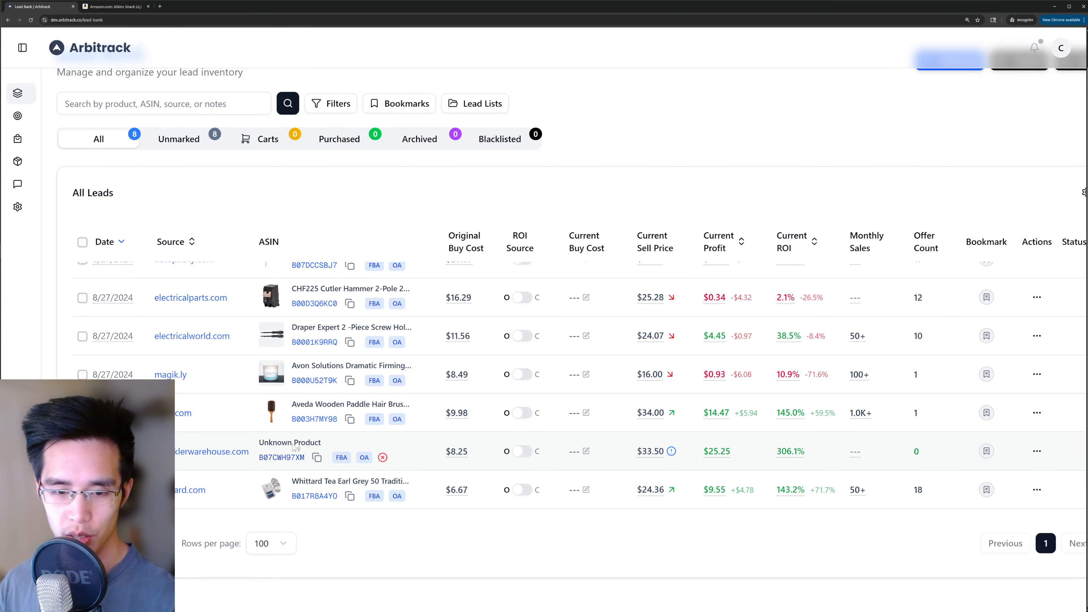
mouse_move(298, 445)
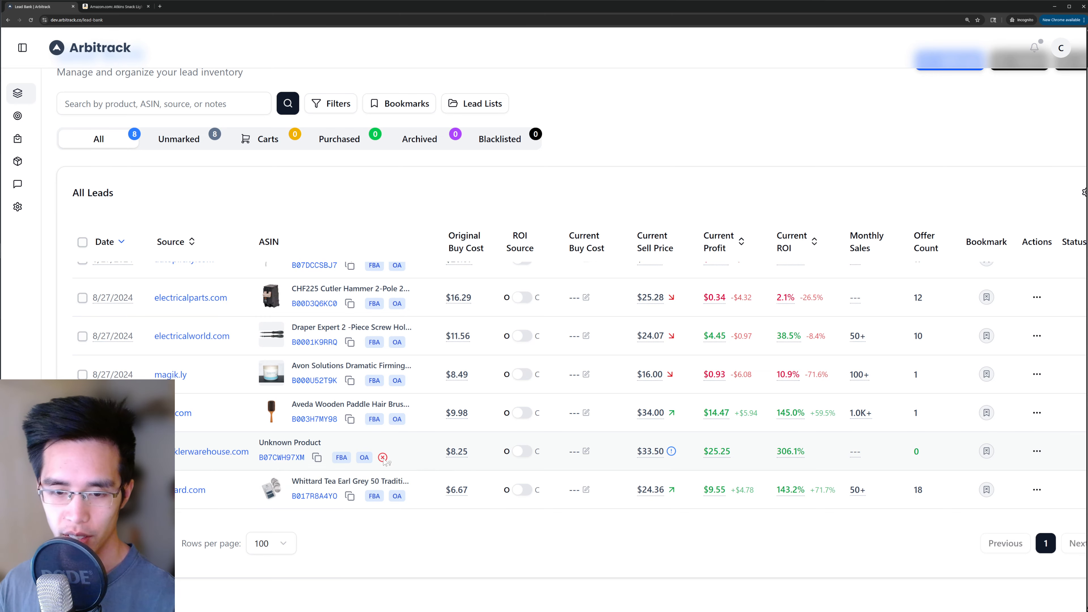
left_click(283, 457)
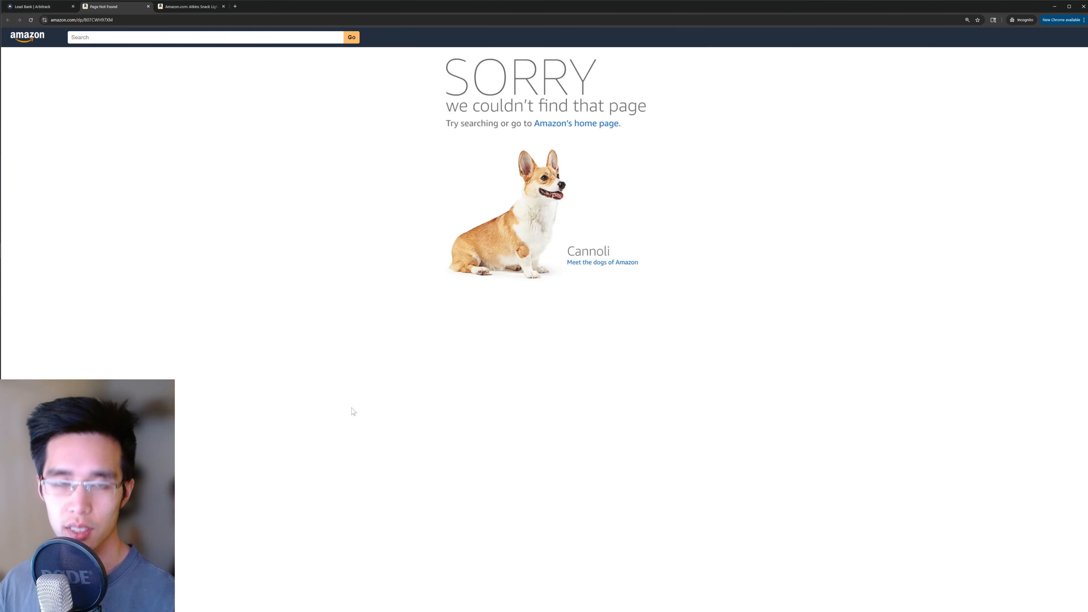
middle_click(115, 8)
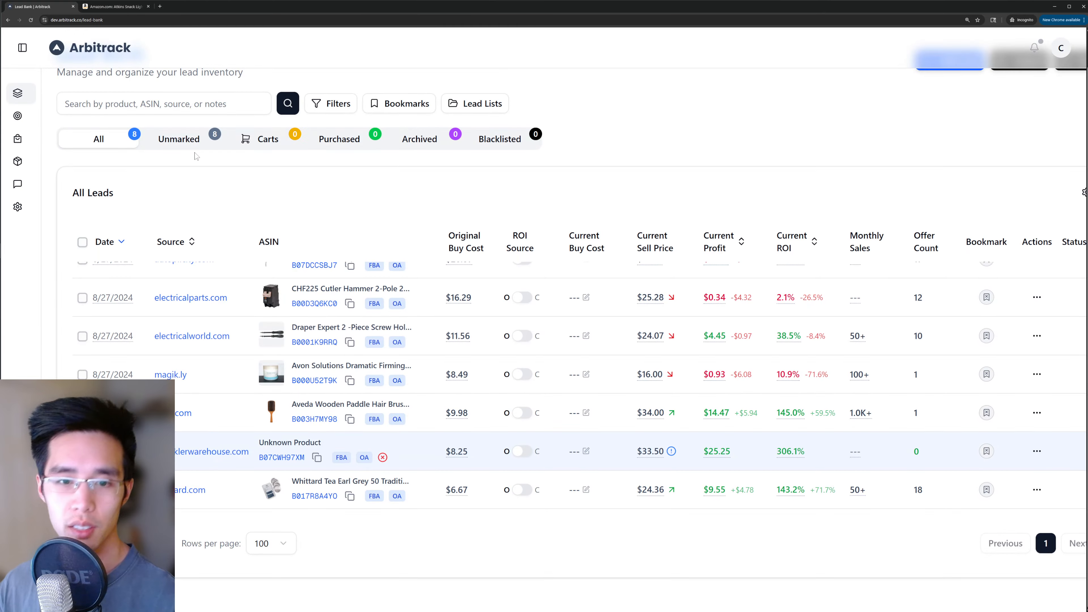
Step: Delete the Unknown Product lead and confirm, leaving 7 leads in the Lead Bank
left_click(1037, 451)
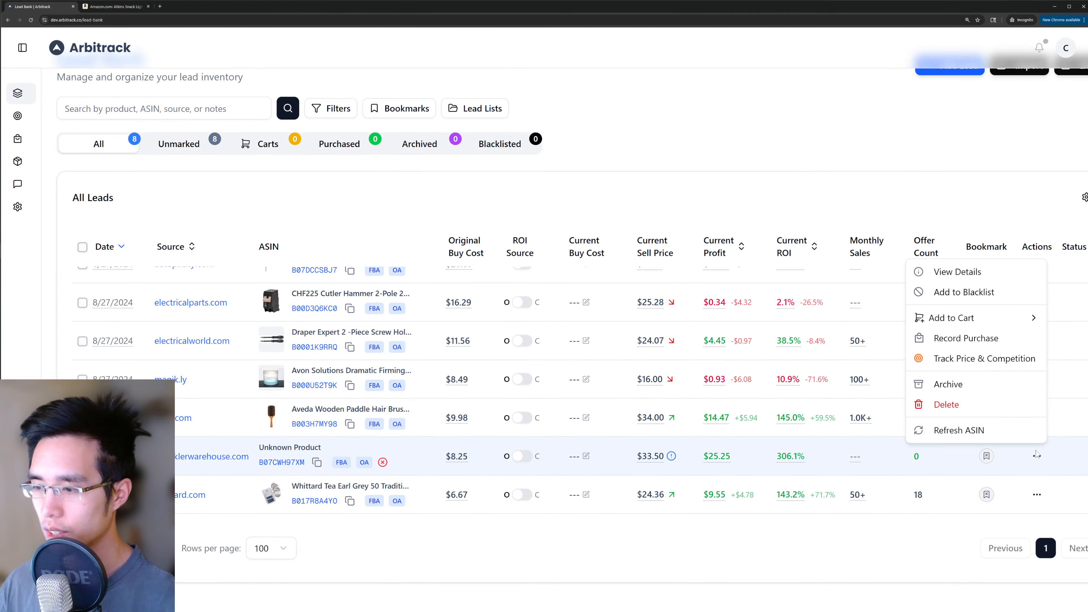
left_click(940, 404)
left_click(573, 397)
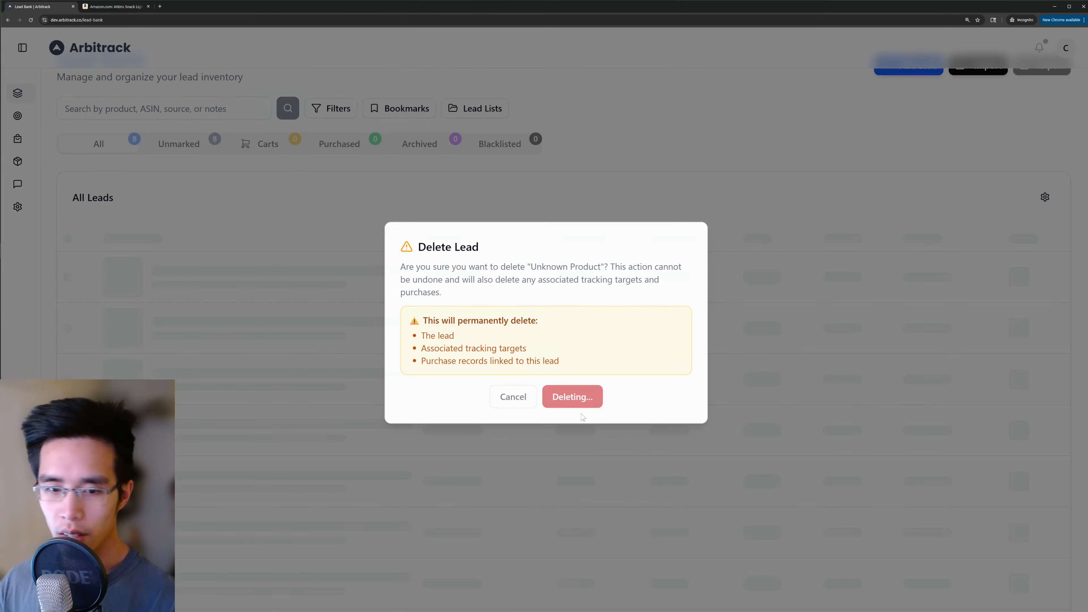
scroll(283, 392, "down", 1)
scroll(275, 433, "up", 1)
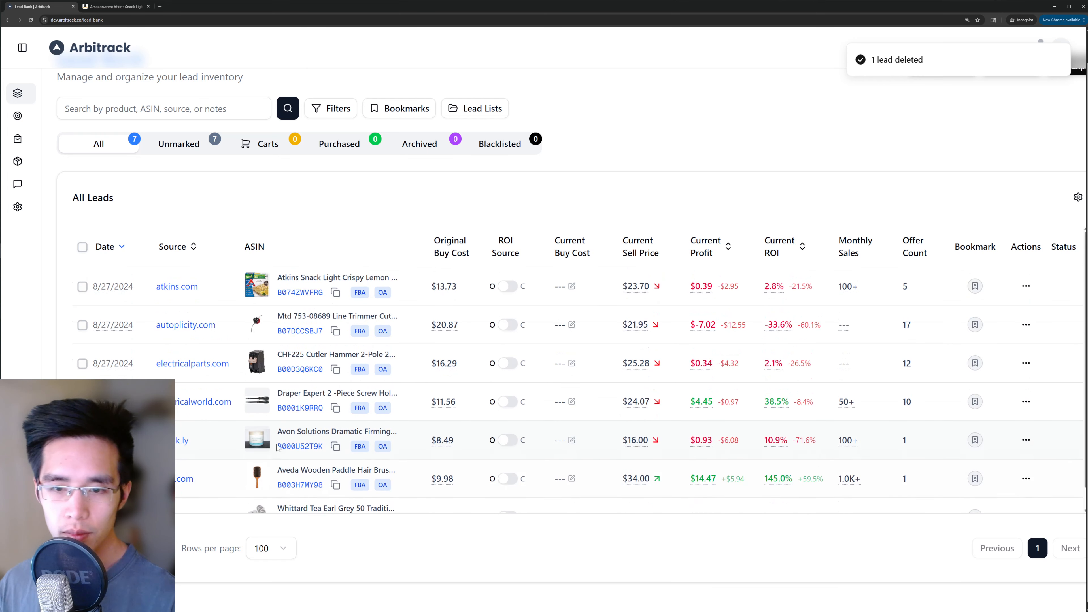
scroll(276, 433, "down", 1)
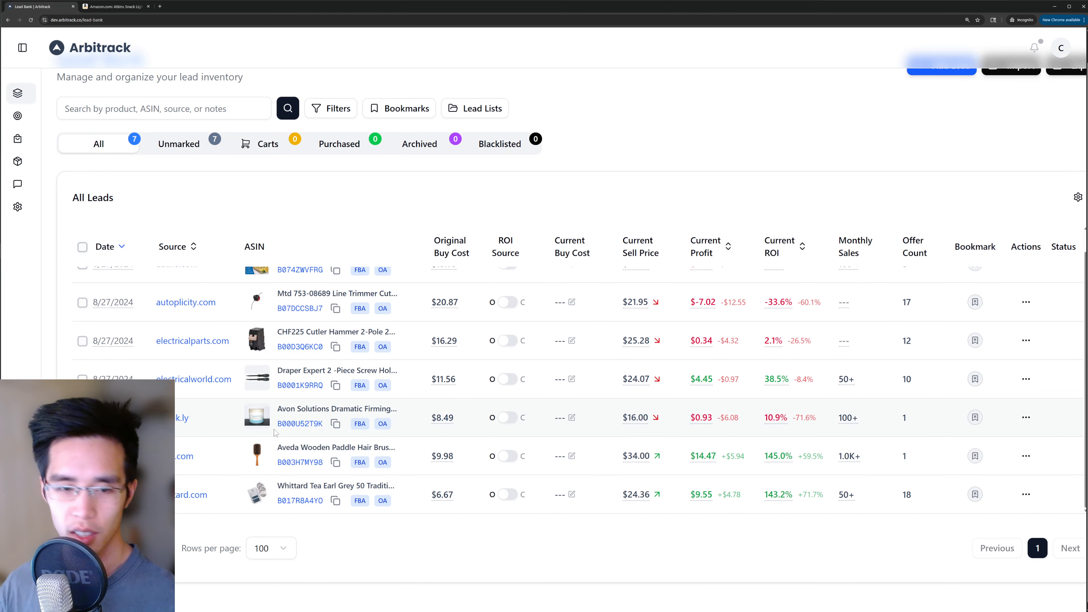
scroll(412, 440, "up", 1)
scroll(422, 431, "down", 1)
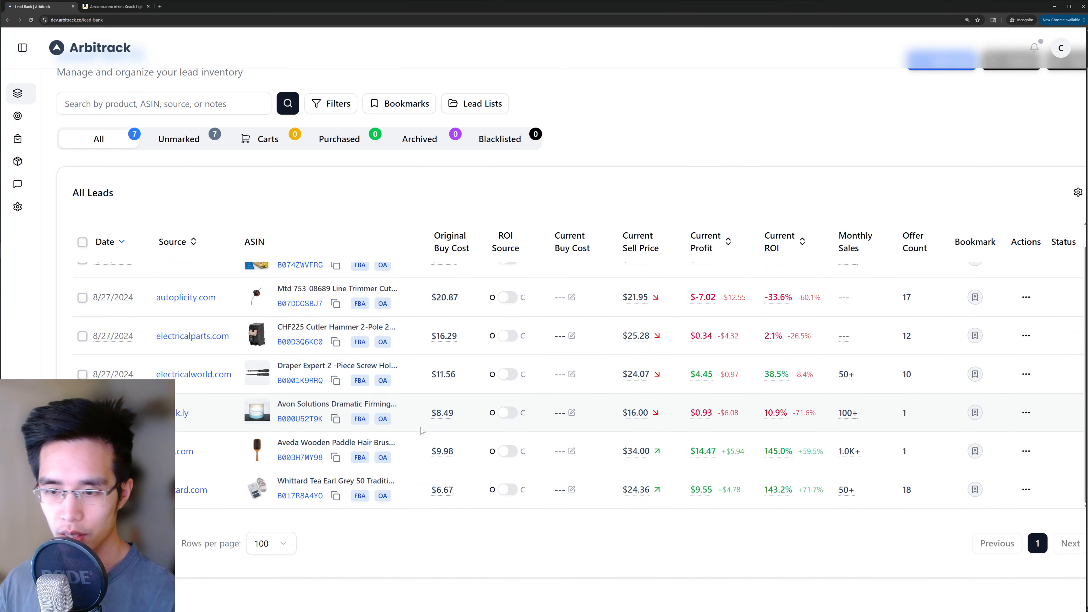
mouse_move(255, 451)
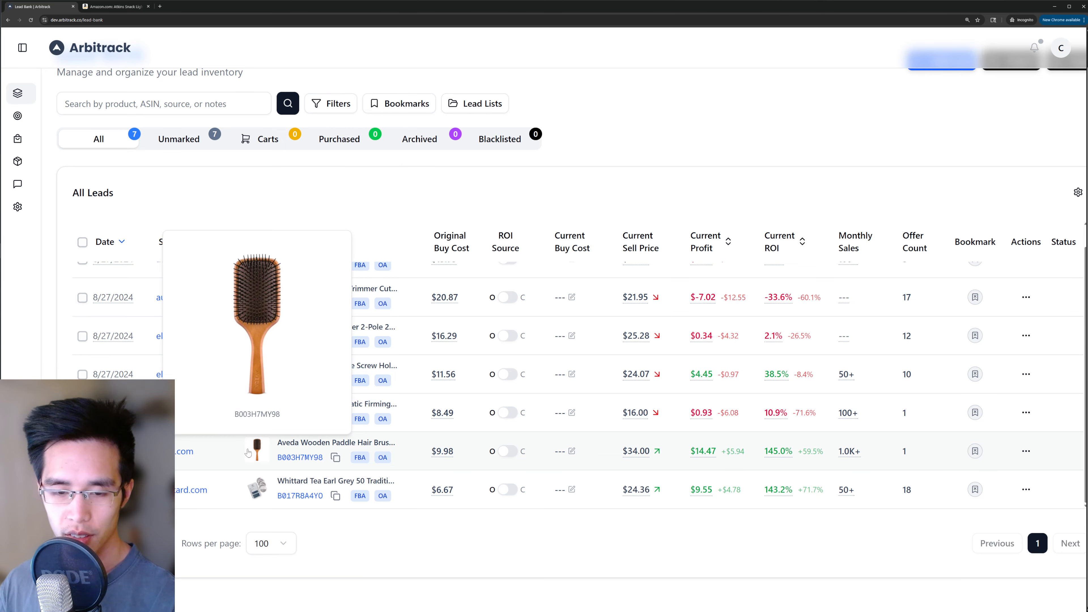
Step: Check the Aveda brush's rucci.com source page, then set its current buy cost to $13.50
left_click(184, 452)
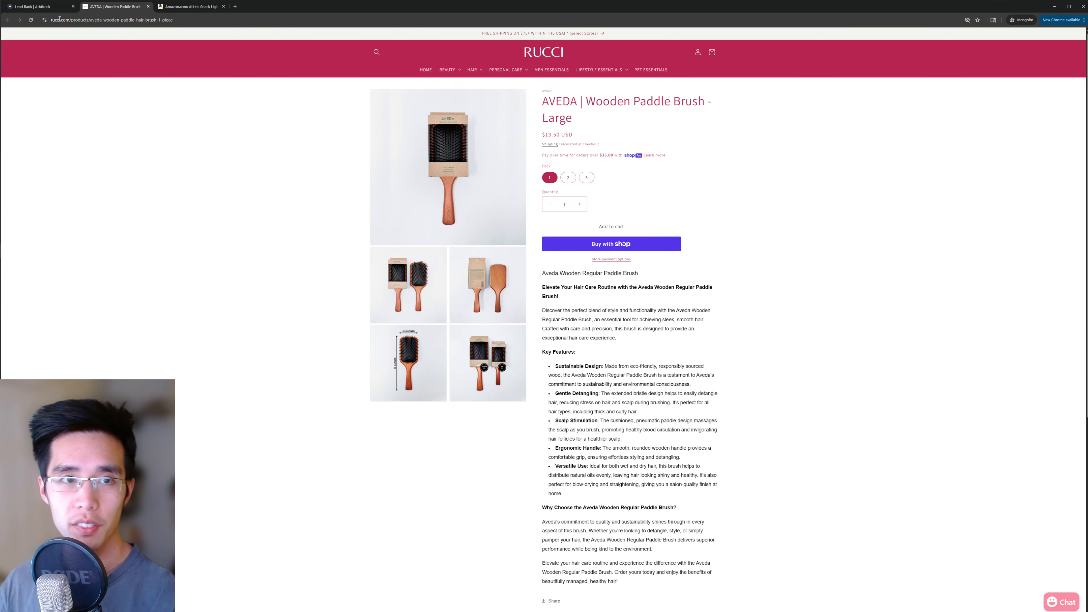
left_click(43, 7)
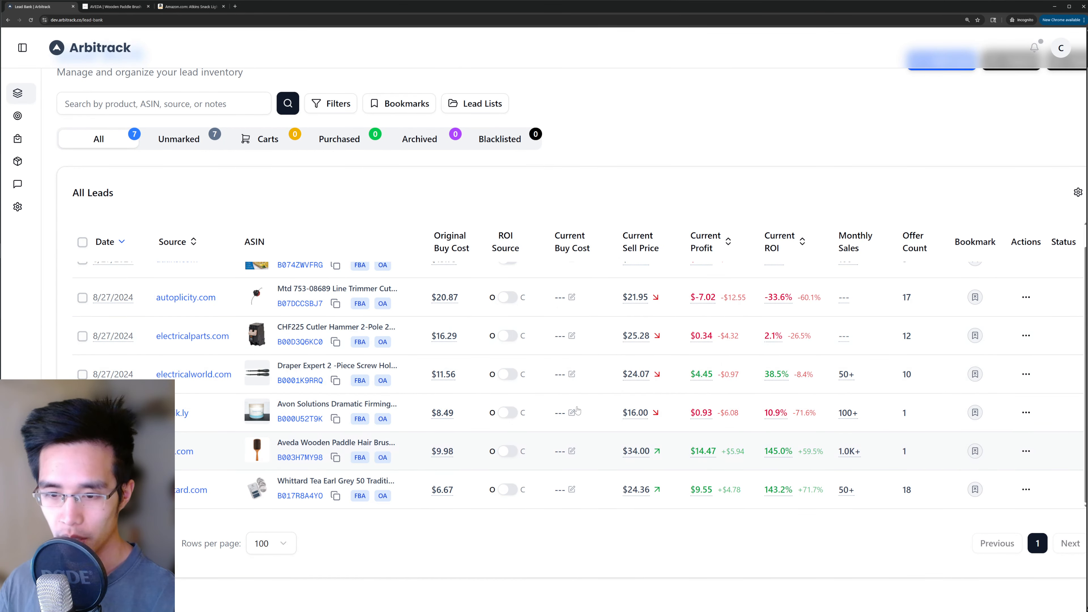
left_click(571, 453)
type("13.")
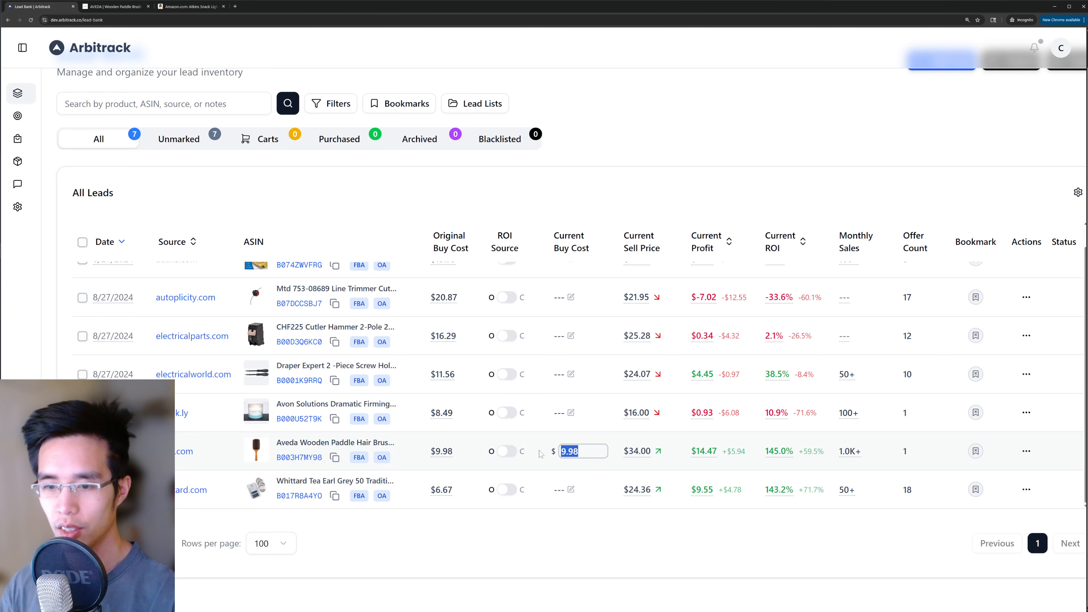
type("50")
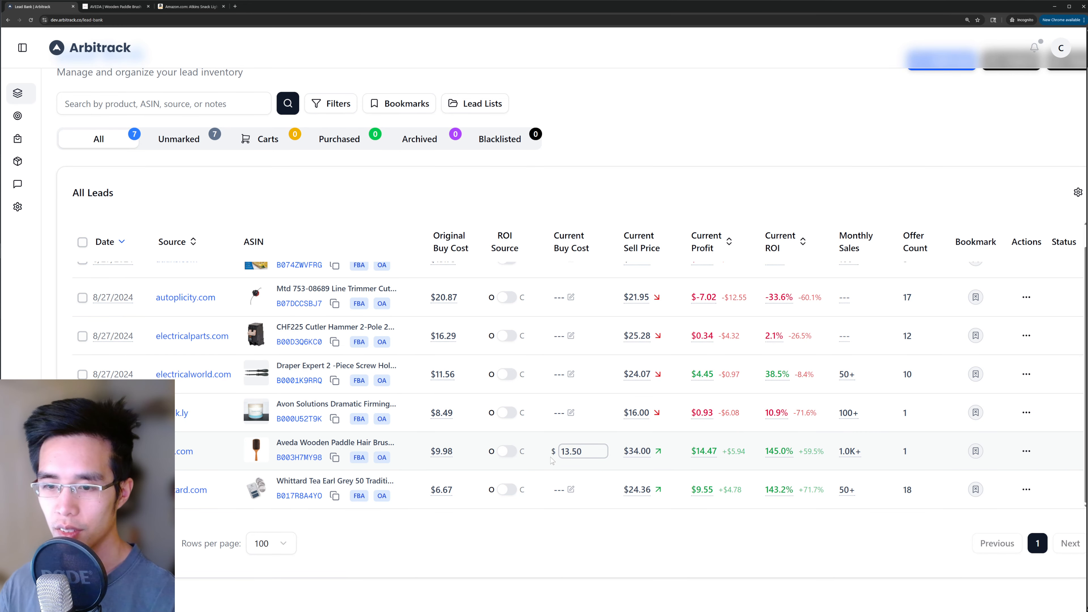
key("Return")
Step: Switch the Aveda lead's ROI source back to the original $9.98 buy cost
mouse_move(777, 459)
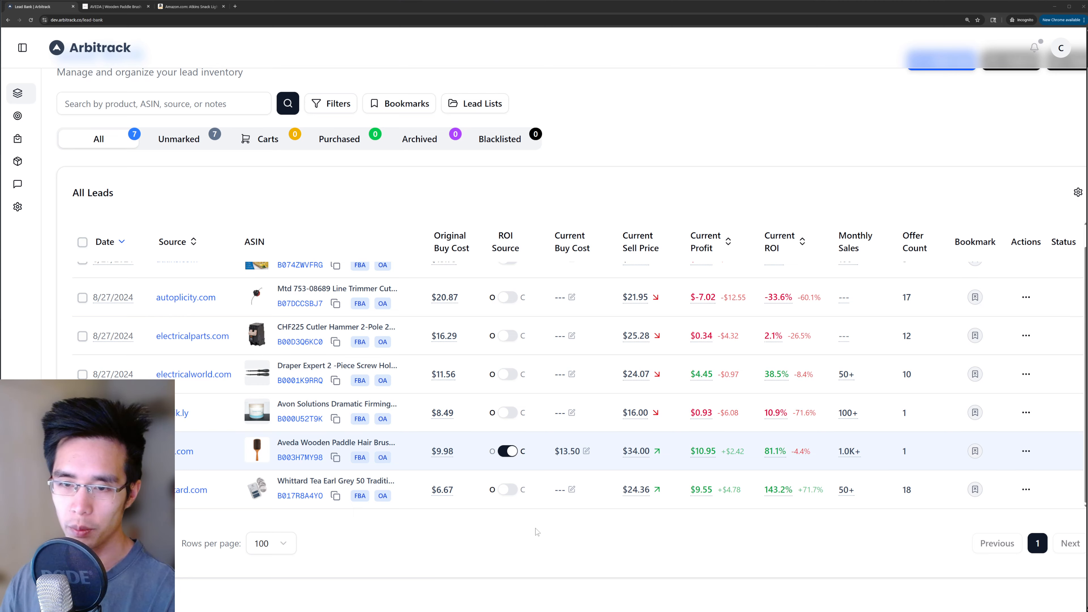
left_click(507, 446)
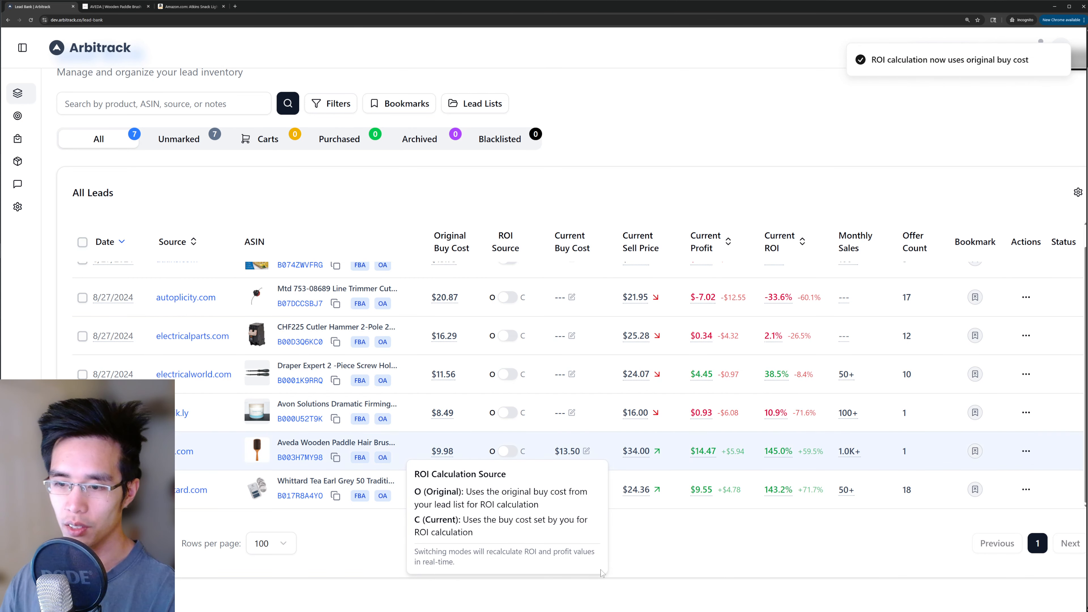
mouse_move(447, 455)
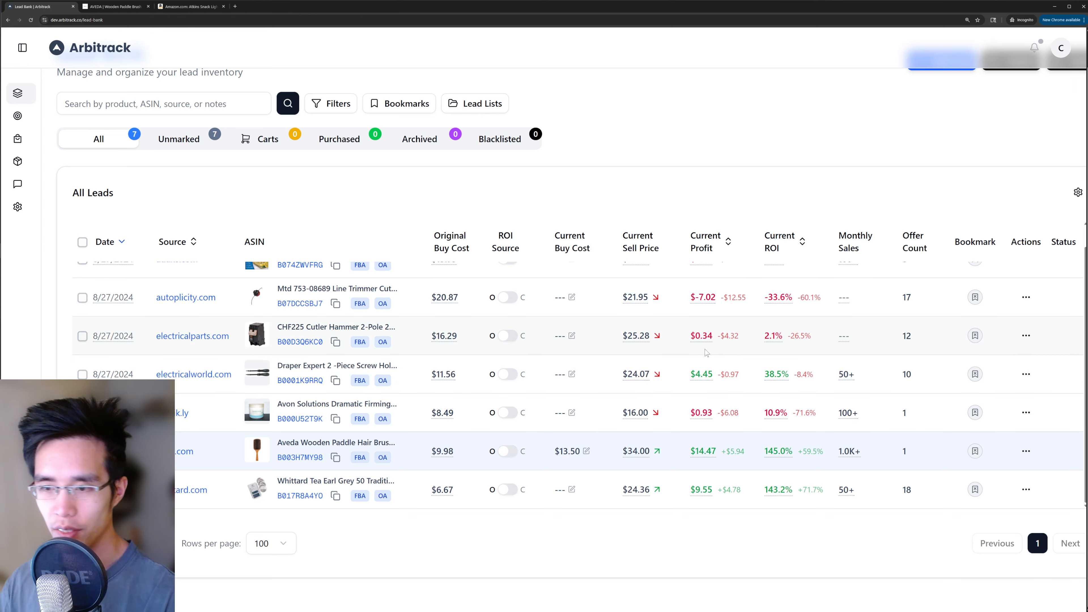
scroll(552, 391, "up", 1)
scroll(553, 390, "down", 1)
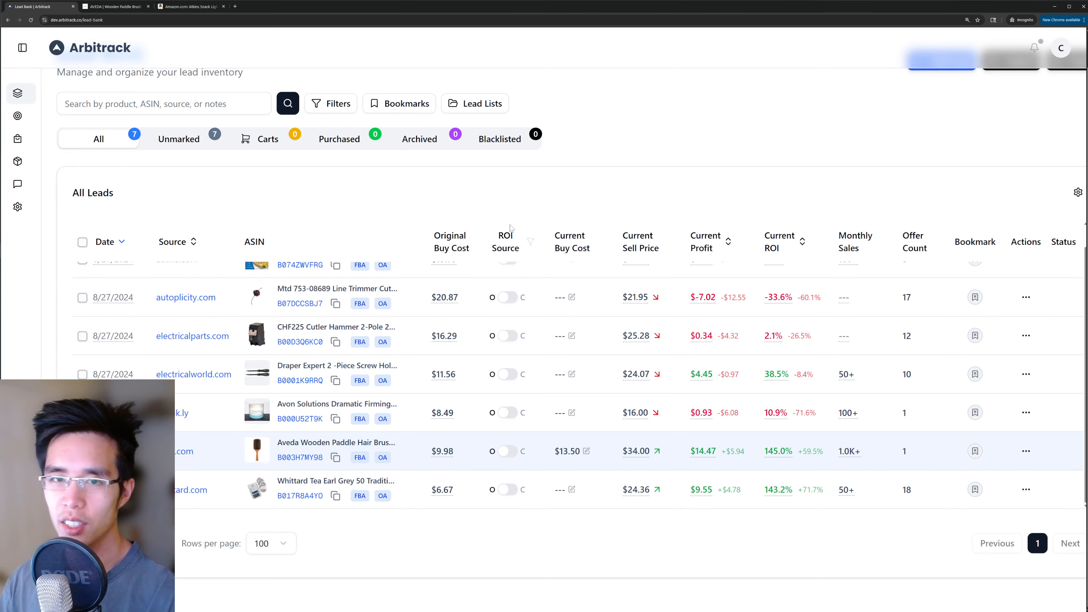
Step: Filter the leads to a minimum Current ROI of 30%
left_click(332, 111)
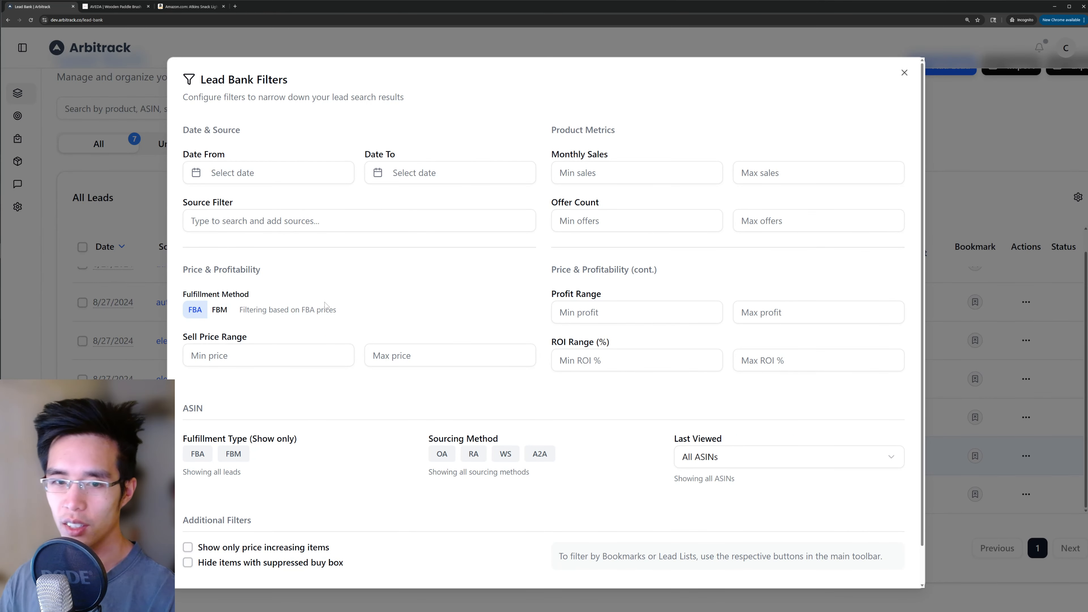
scroll(775, 252, "down", 1)
scroll(832, 300, "up", 1)
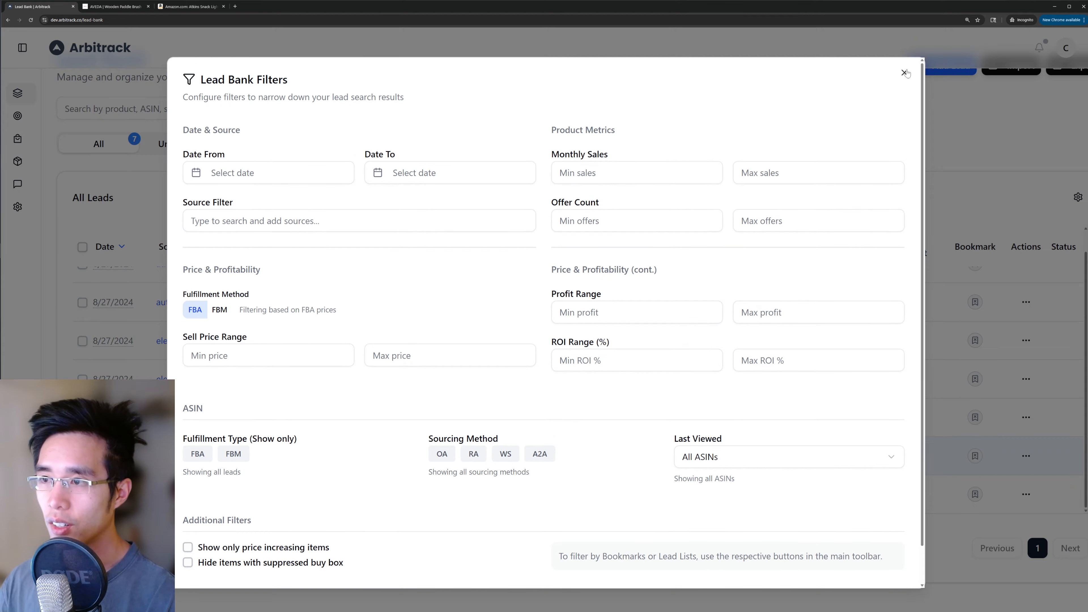
left_click(905, 74)
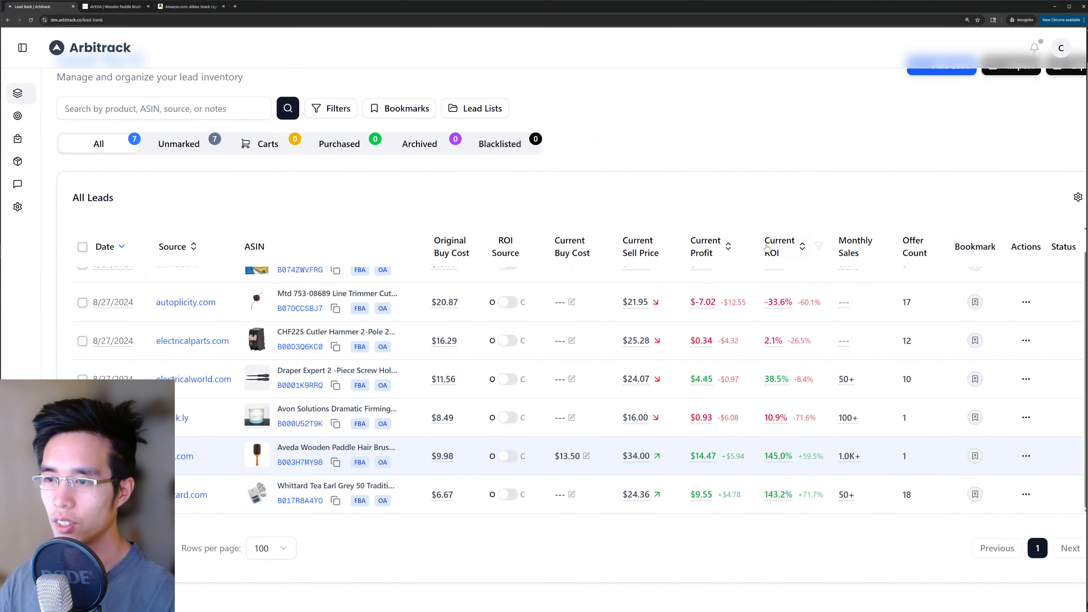
left_click(818, 247)
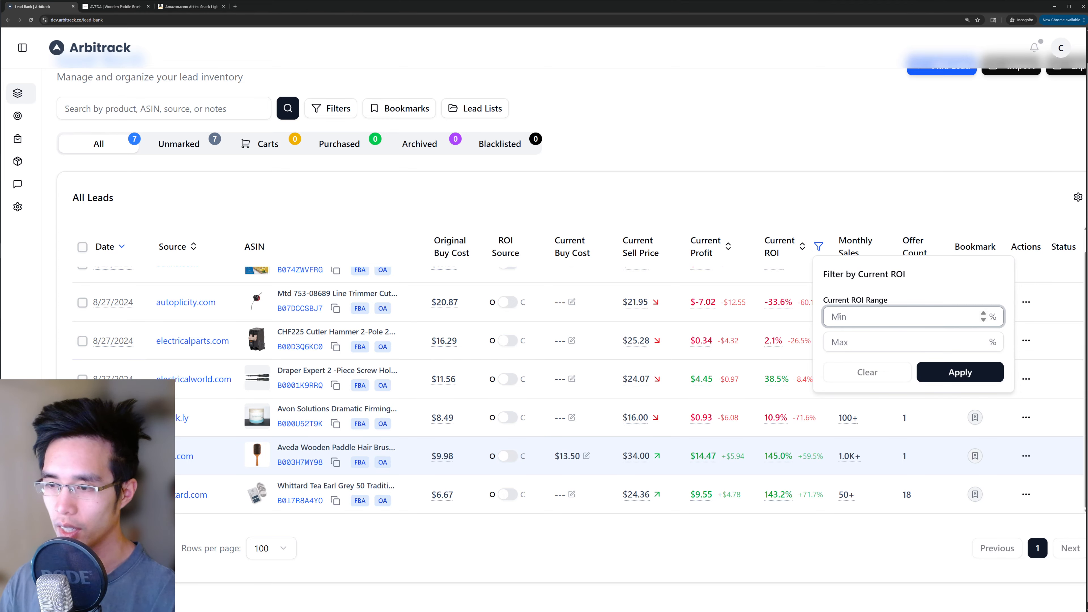
type("30")
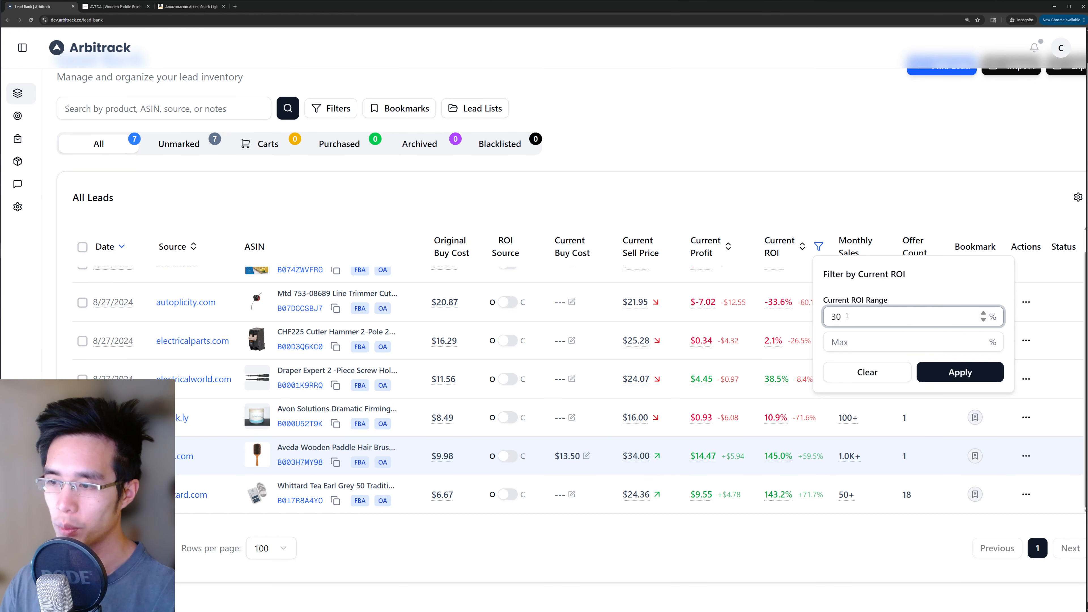
left_click(933, 373)
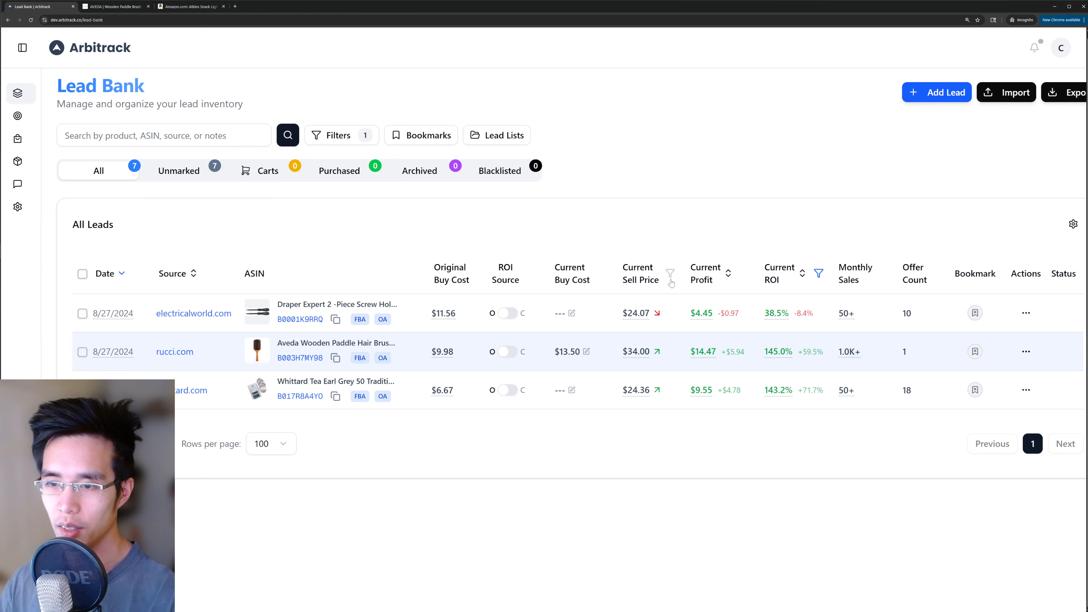
Step: Add a minimum Current Sell Price filter of $25
left_click(670, 273)
left_click(706, 398)
type("25")
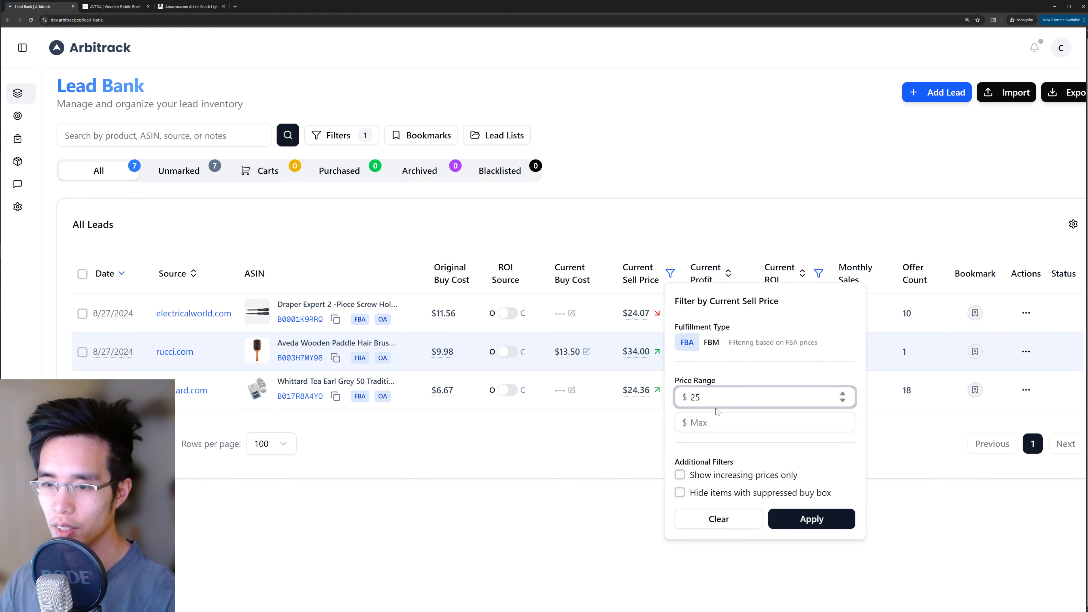
left_click(812, 520)
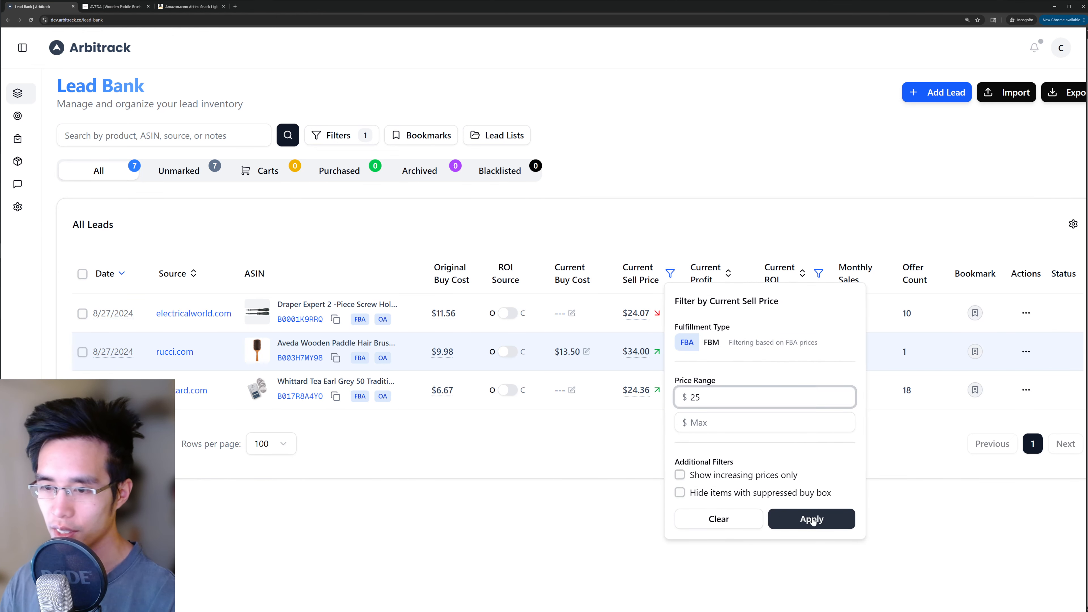